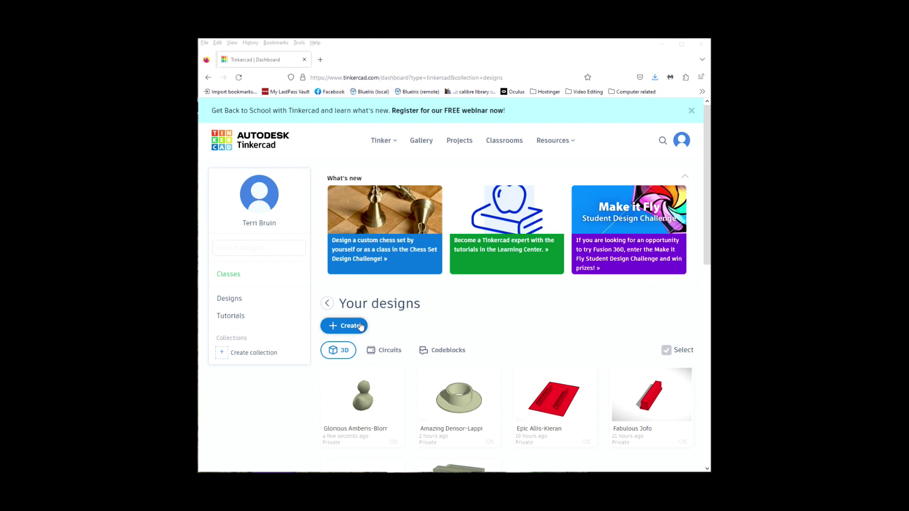
Create a new 3D design and place three text shapes one below another on the workplane.
click(340, 327)
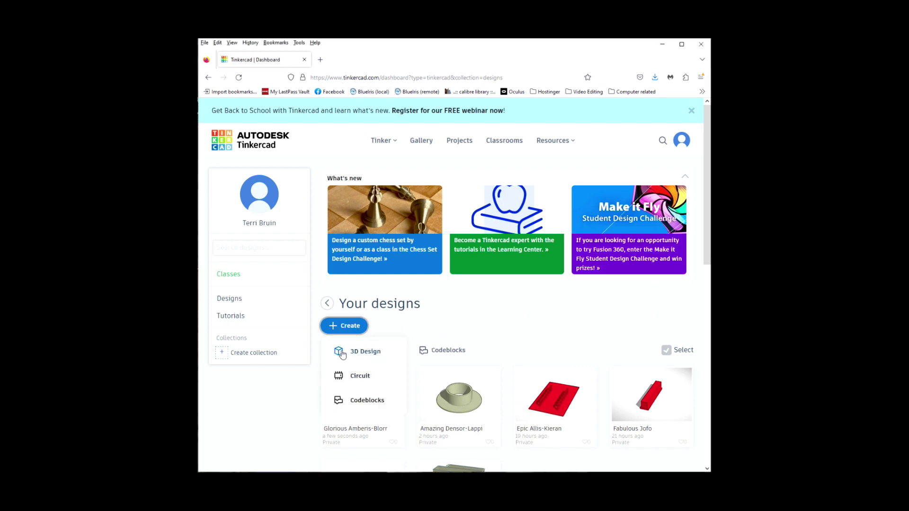
click(369, 352)
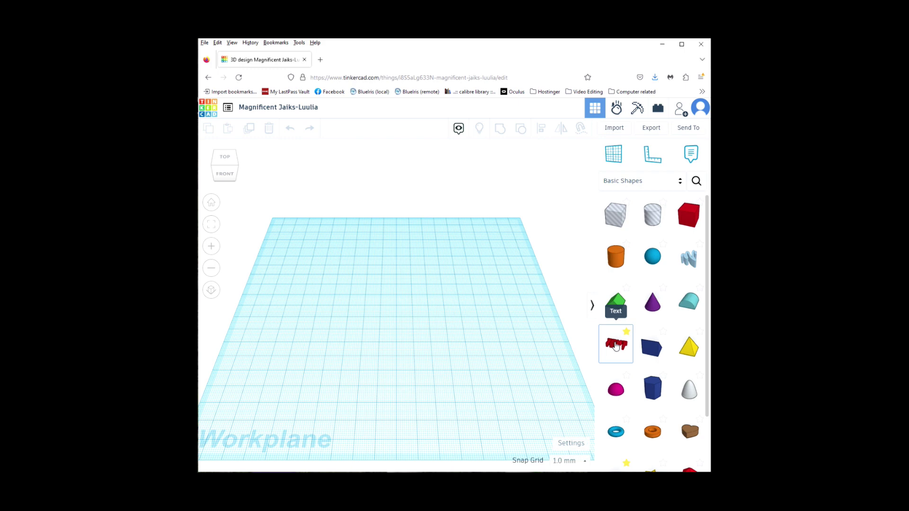
drag(616, 347, 433, 303)
drag(617, 345, 435, 353)
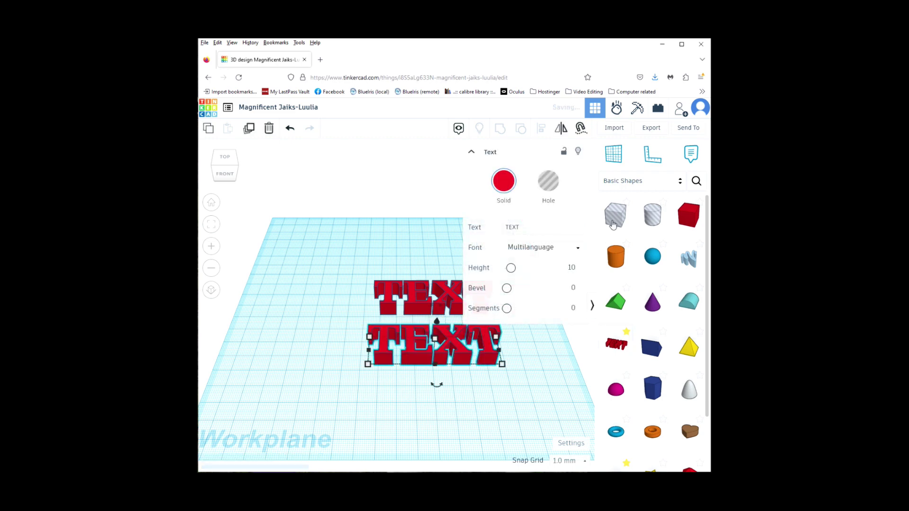
drag(616, 344, 441, 407)
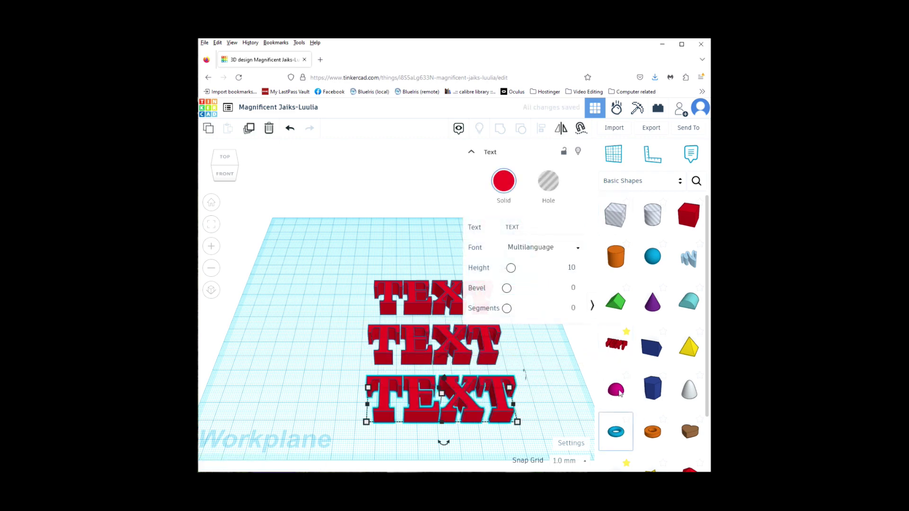
Change the rearmost text shape to read "Allure" in the Sans font.
click(412, 308)
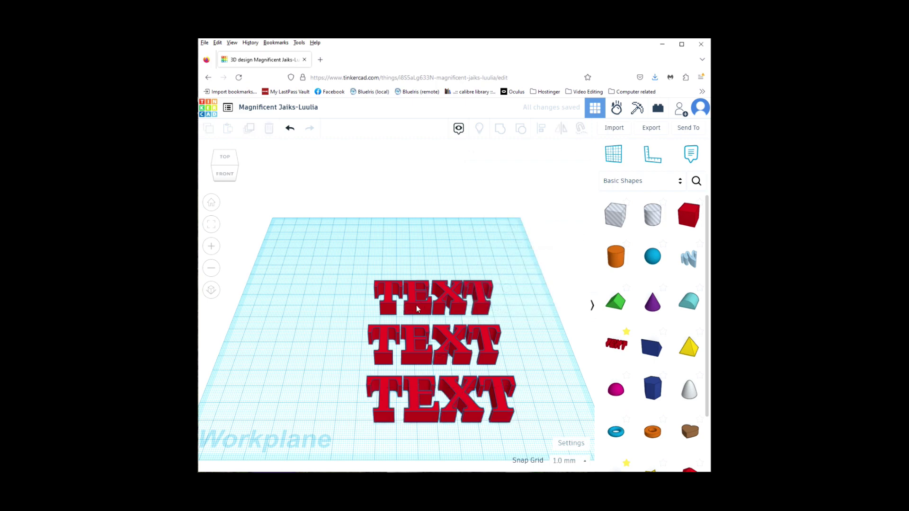
click(449, 283)
click(532, 228)
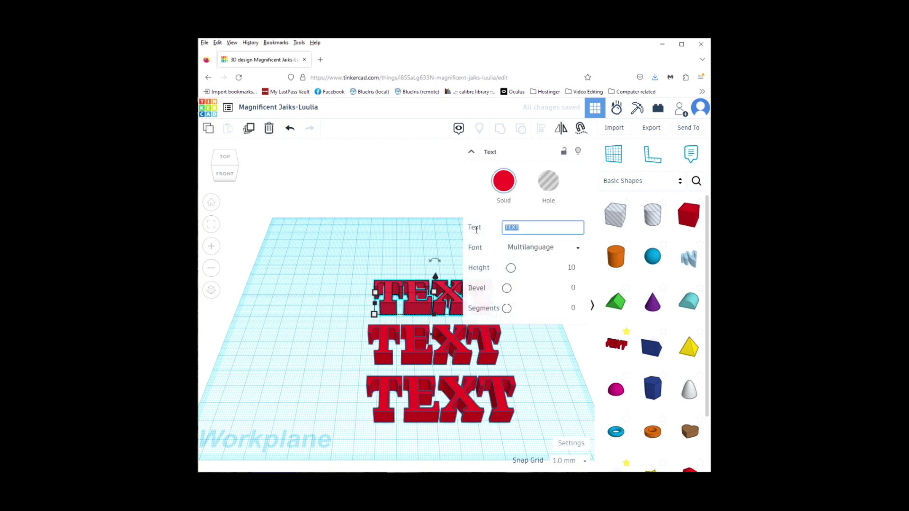
text(Allure)
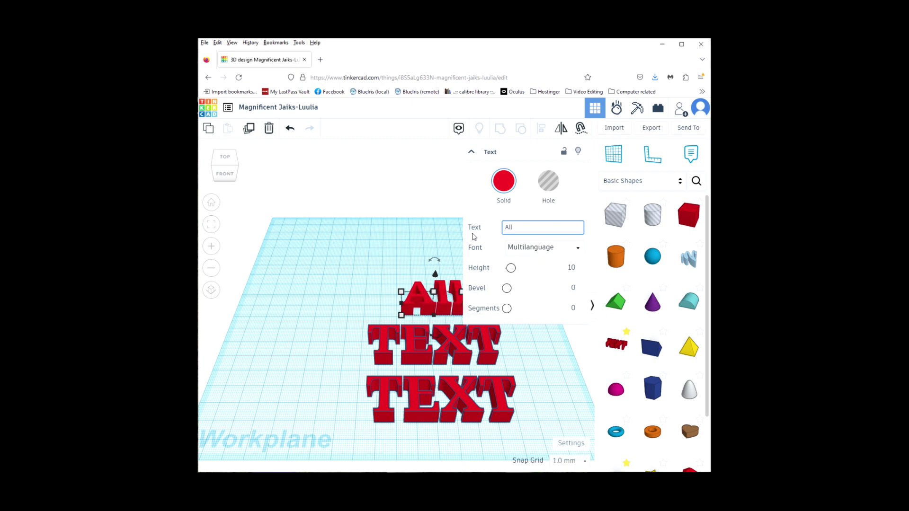
click(578, 247)
click(515, 281)
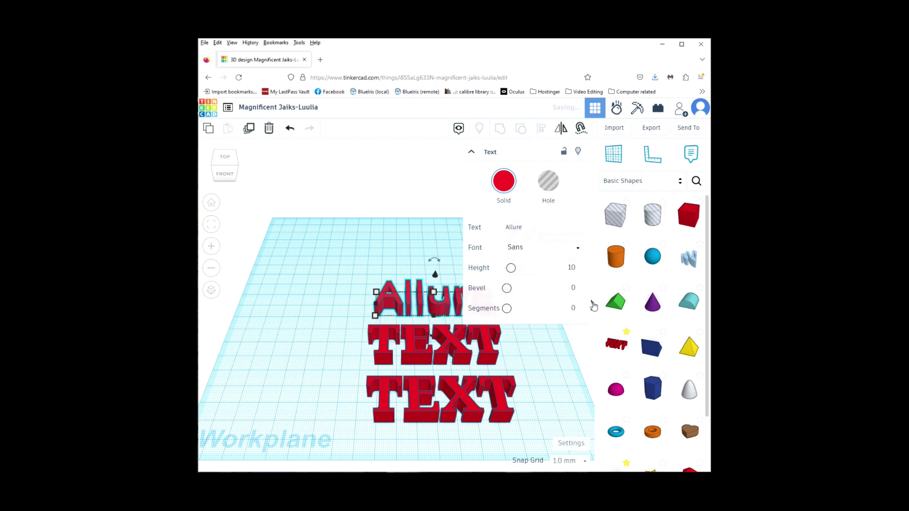
Change the middle text shape to read "Oct 1-8" in the Sans font.
click(417, 348)
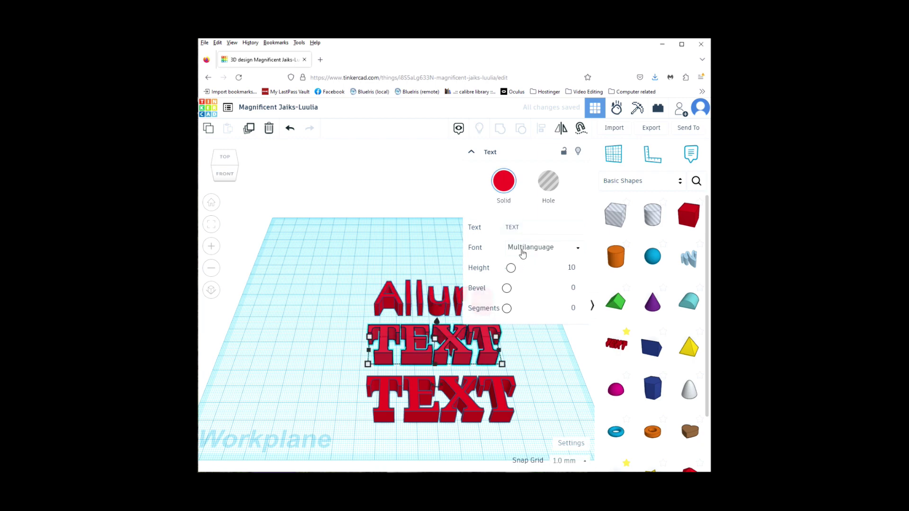
click(482, 233)
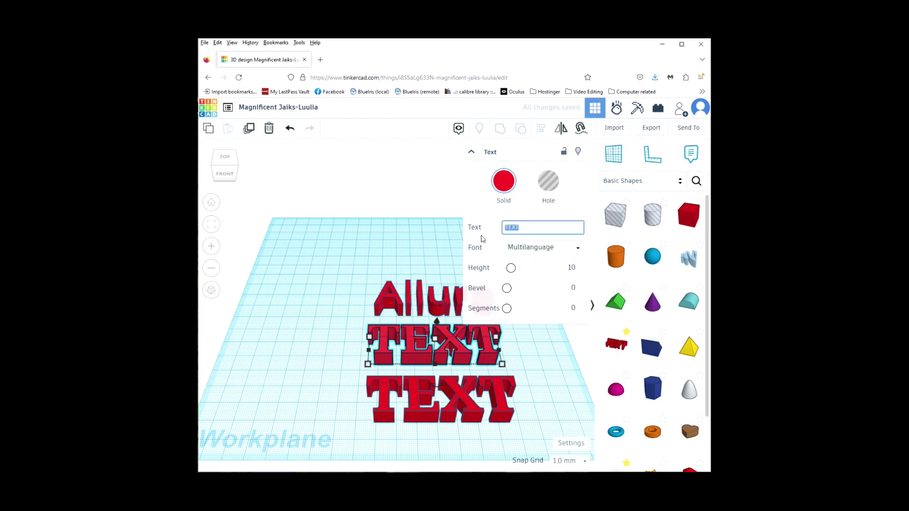
text(Oct 1-8)
click(577, 248)
click(515, 280)
Change the front text shape to read "2023" in the Sans font.
click(416, 416)
click(516, 227)
text(2023)
click(577, 247)
click(515, 280)
click(557, 358)
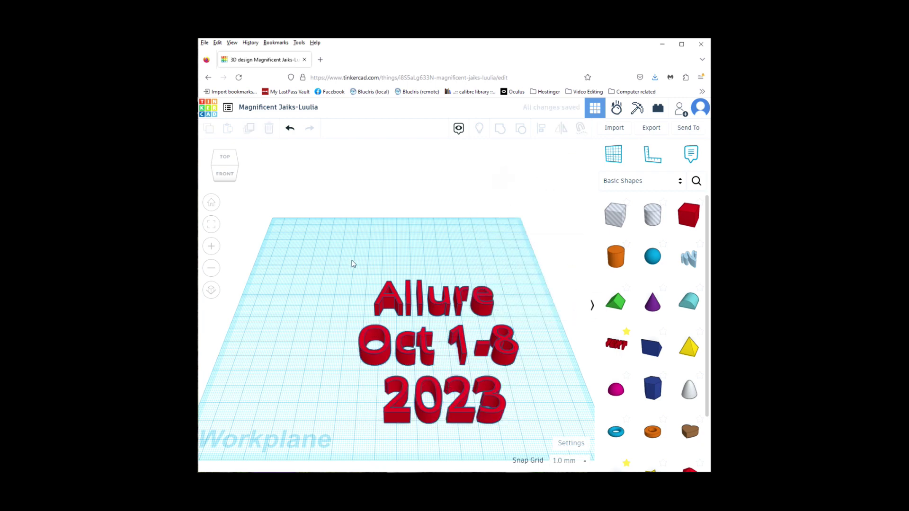
Select all three text shapes and align them centred horizontally with one another.
drag(353, 255, 399, 354)
drag(547, 427, 548, 429)
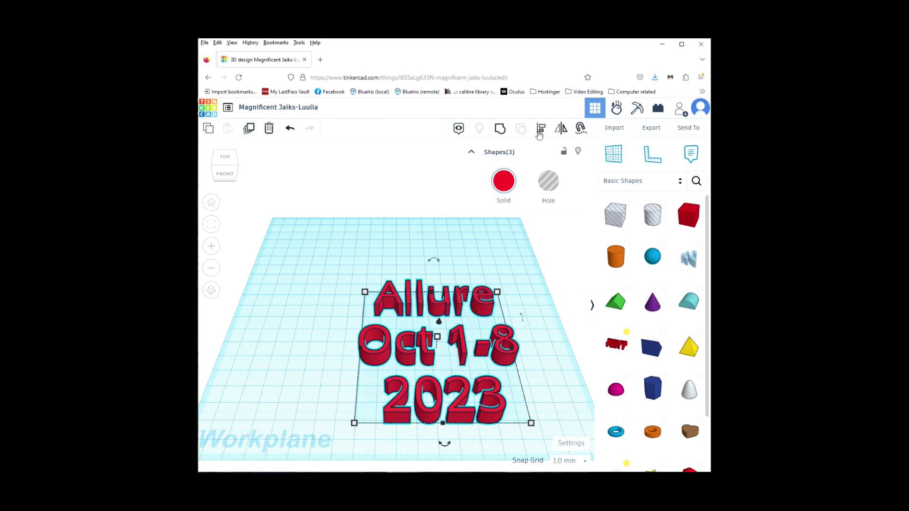
click(541, 134)
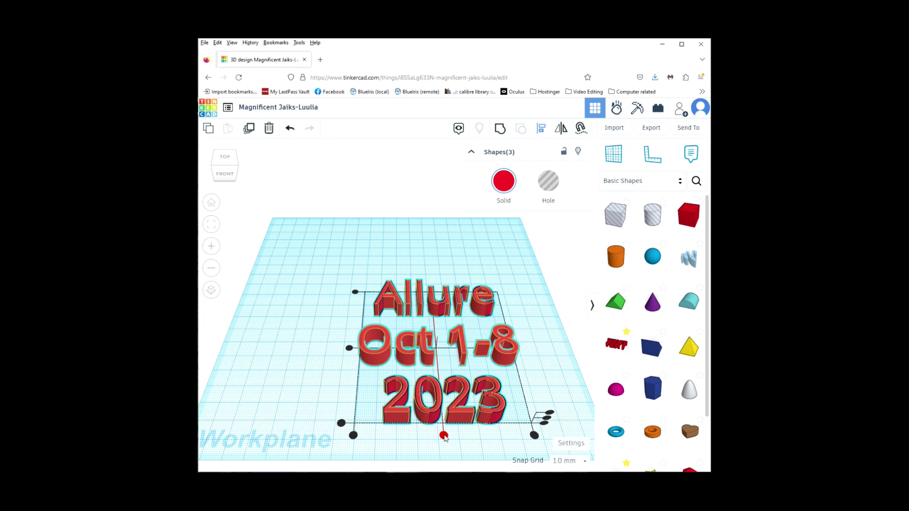
click(443, 436)
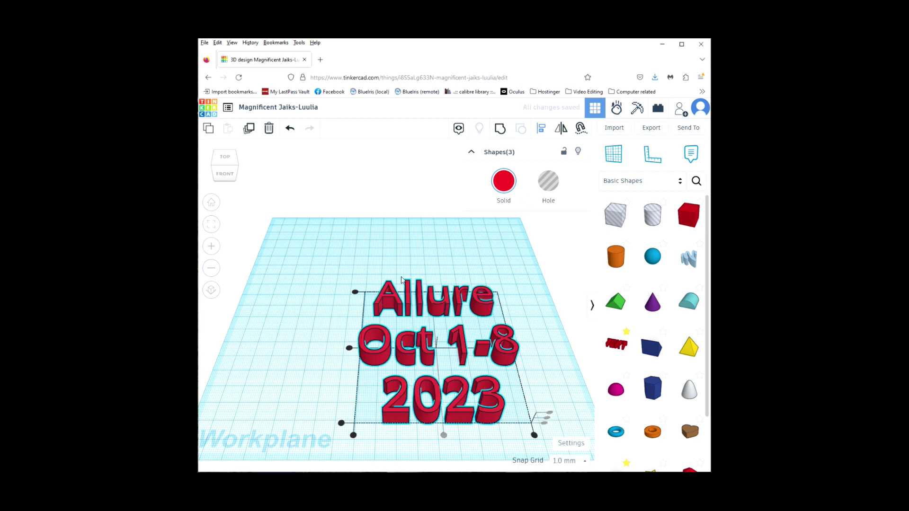
Nudge the "Allure" text towards "Oct 1-8" to leave only a small gap between the two lines.
click(226, 158)
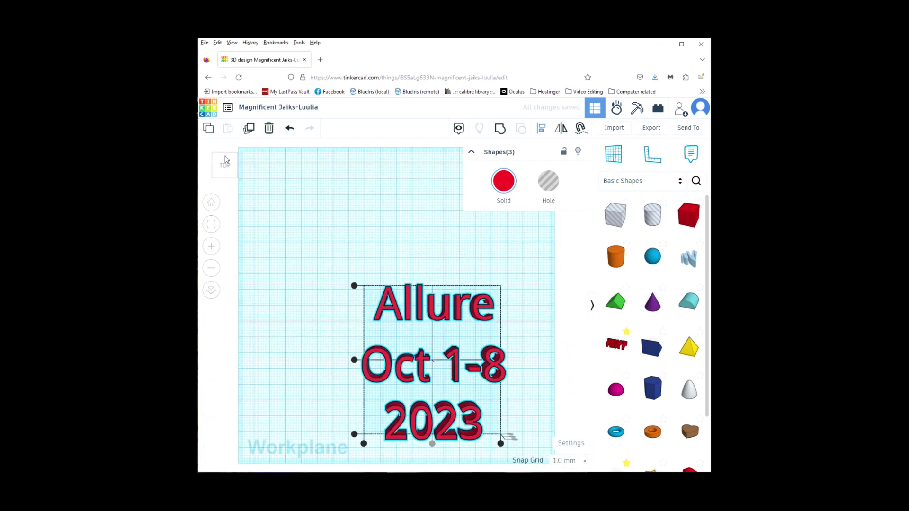
click(210, 290)
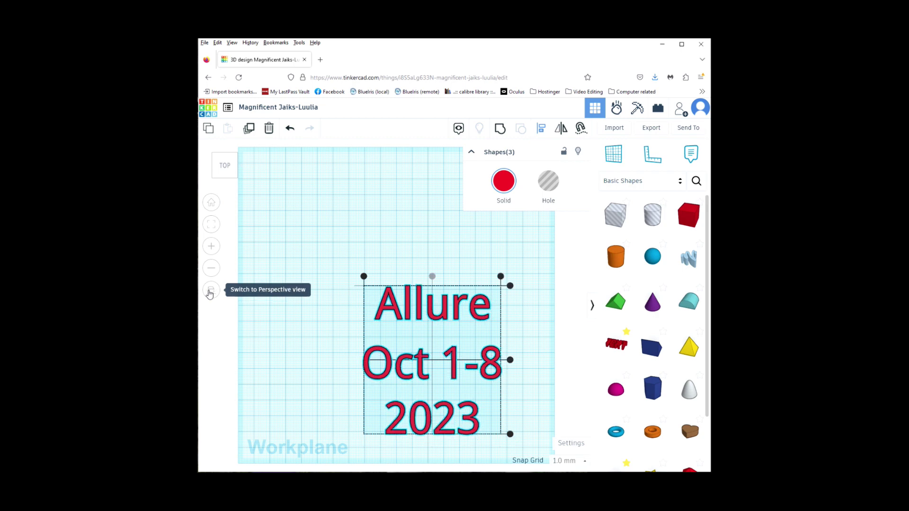
click(210, 292)
click(209, 292)
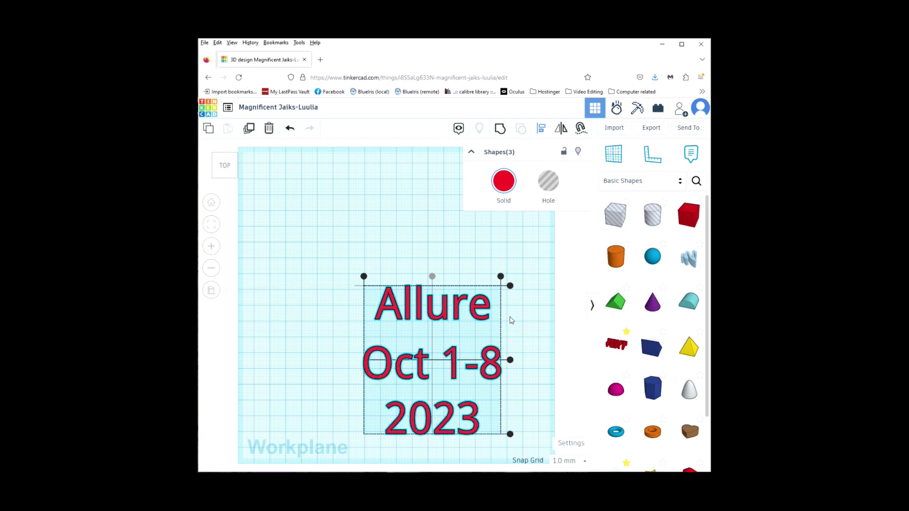
click(550, 317)
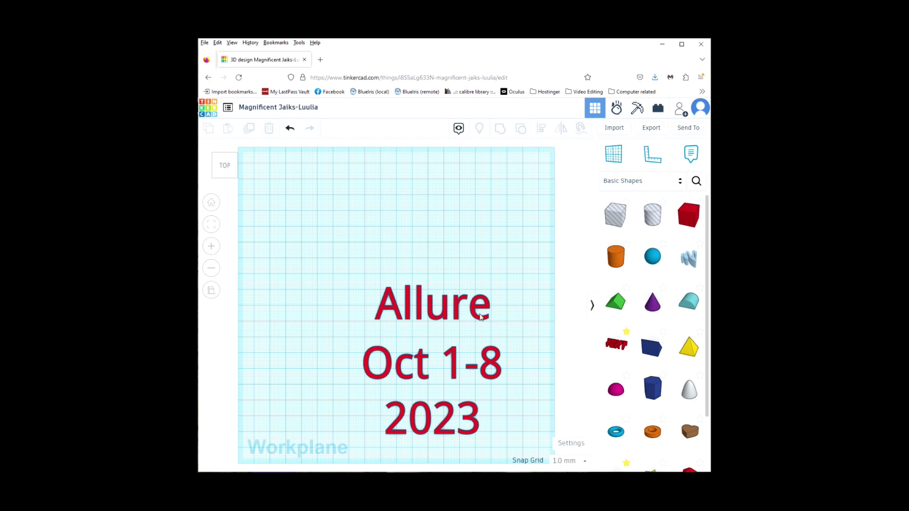
click(434, 320)
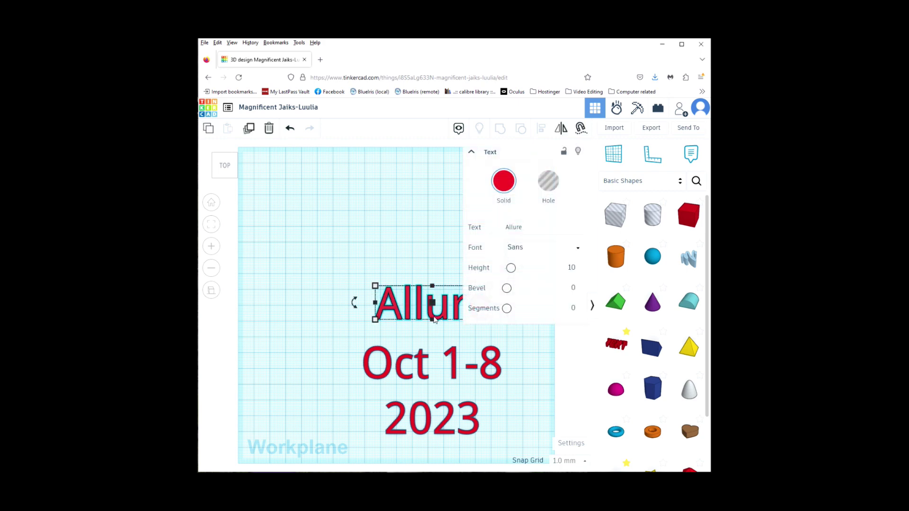
key(Down)
key(Down)
key(Down)
key(Down)
key(Down)
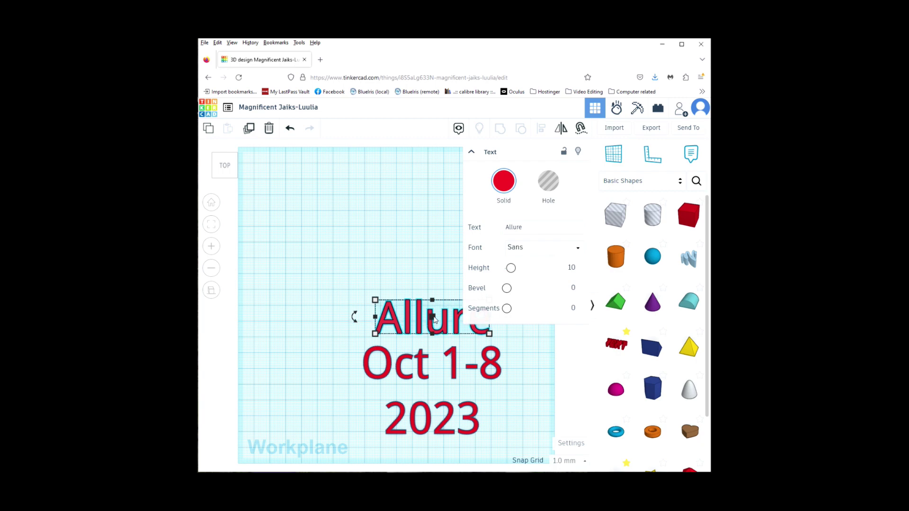
key(Down)
key(Down)
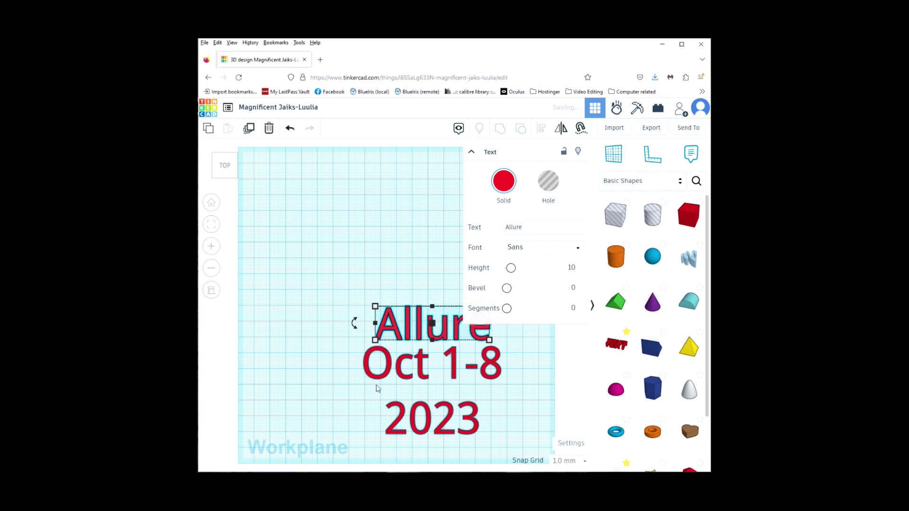
Nudge the "2023" text up towards "Oct 1-8" to match the spacing between the first two lines.
click(423, 408)
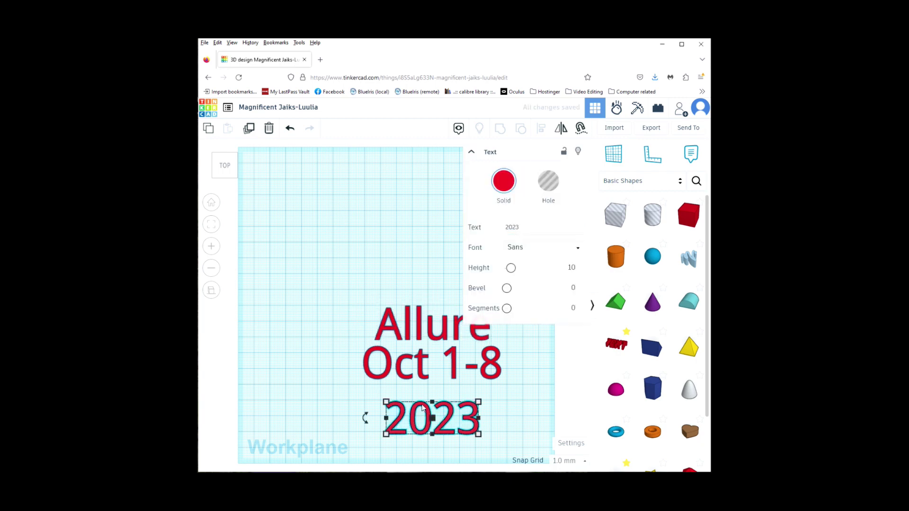
key(Up)
key(Up)
key(Up)
key(Up)
key(Up)
key(Up)
key(Up)
key(Up)
key(Up)
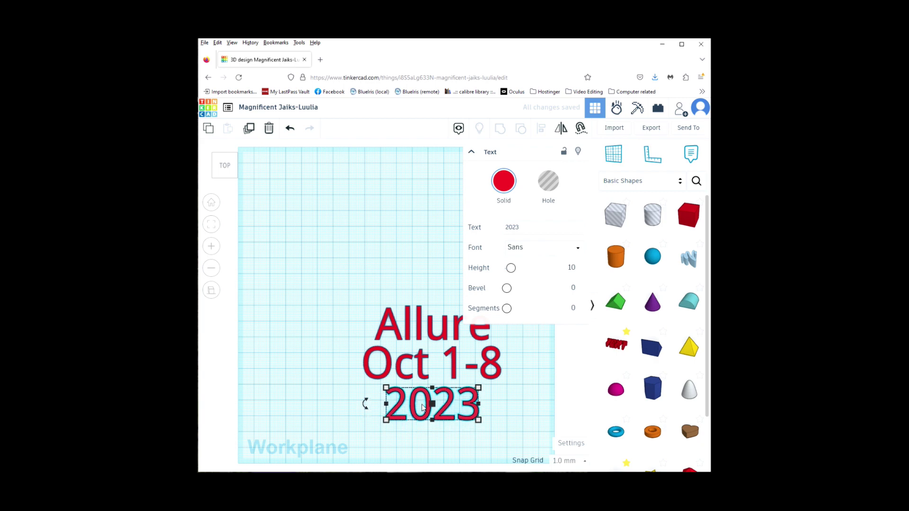
key(Up)
key(Down)
key(Down)
click(365, 224)
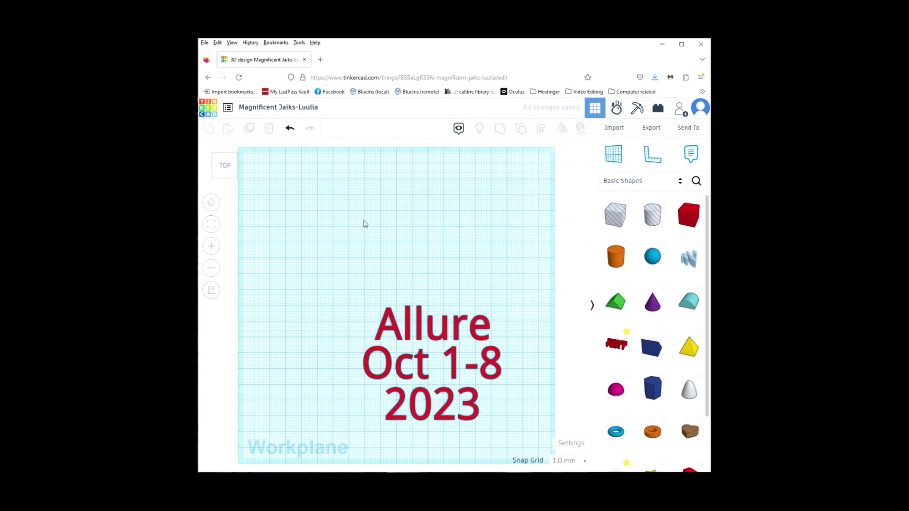
Group the three text lines into one shape and turn it into a hole.
drag(351, 267, 522, 452)
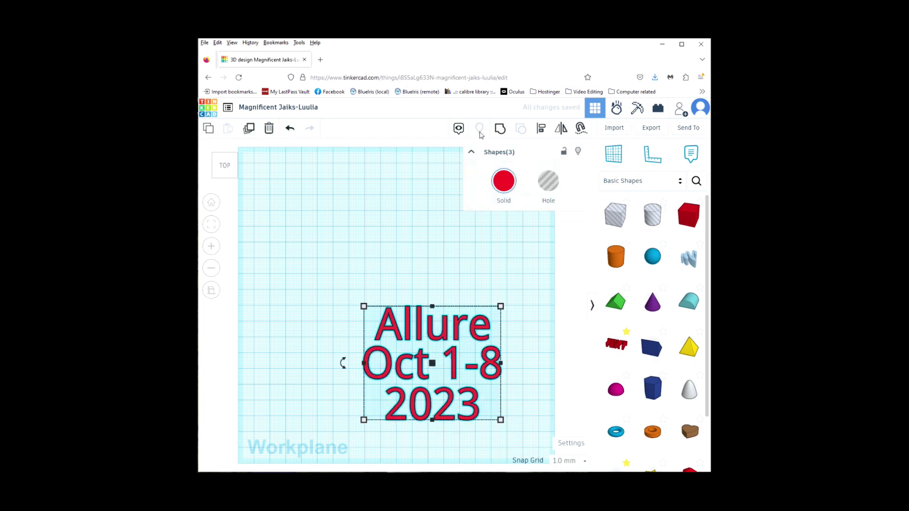
click(500, 130)
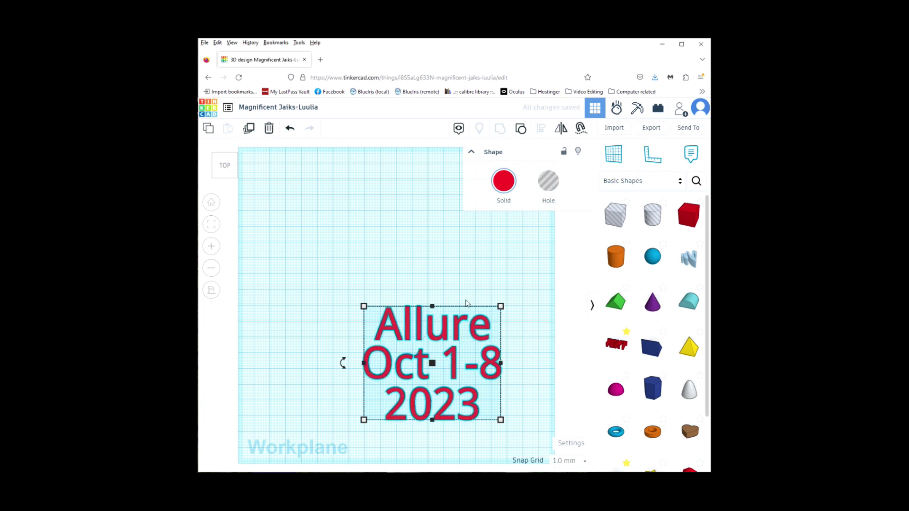
click(548, 184)
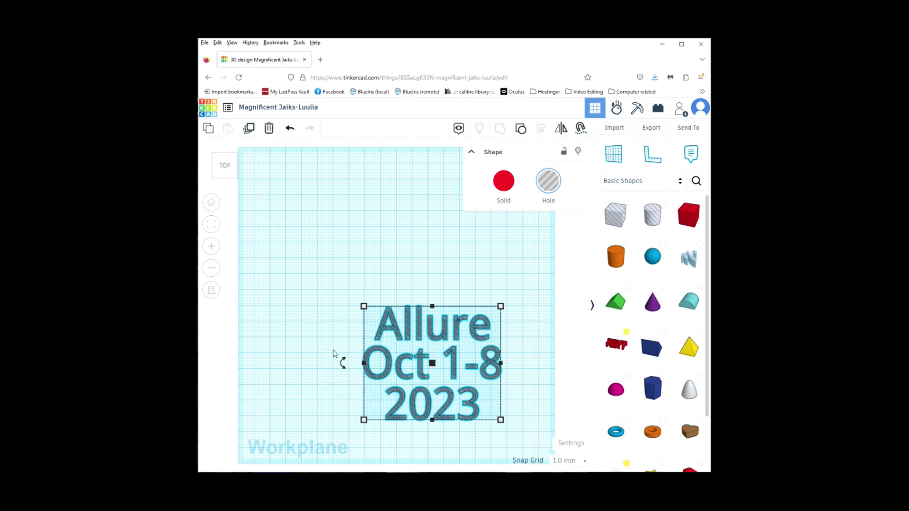
Rotate the grouped text hole 90° in the left side view to stand it vertically.
mouse_move(342, 364)
mouse_down()
mouse_move(348, 420)
mouse_move(339, 369)
mouse_up()
drag(223, 173, 237, 167)
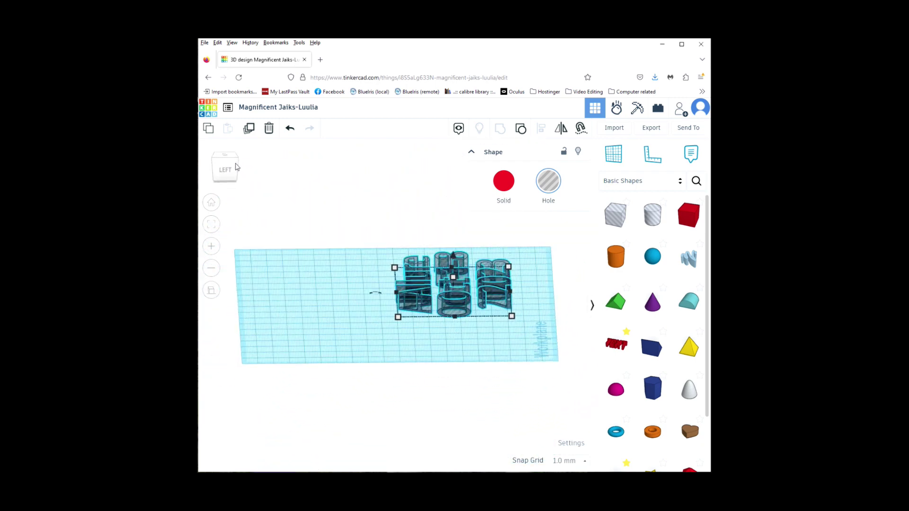
click(224, 175)
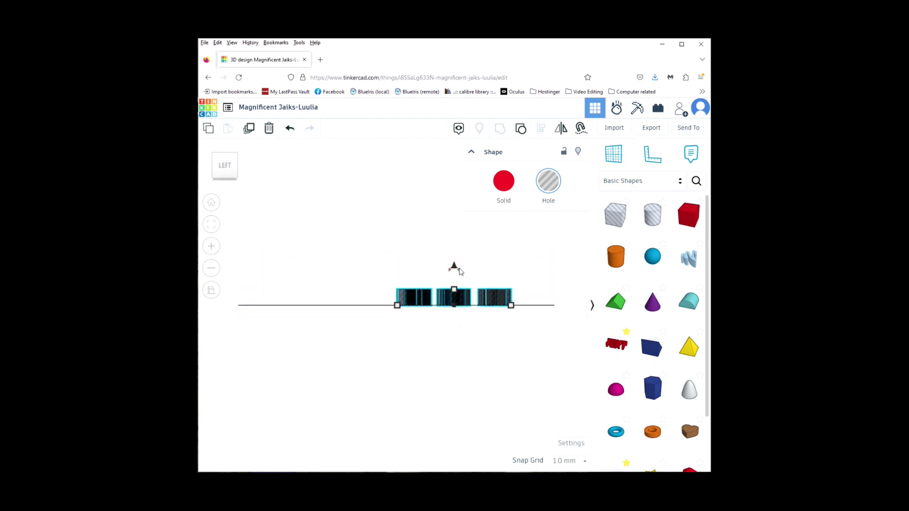
drag(459, 270, 457, 237)
click(455, 230)
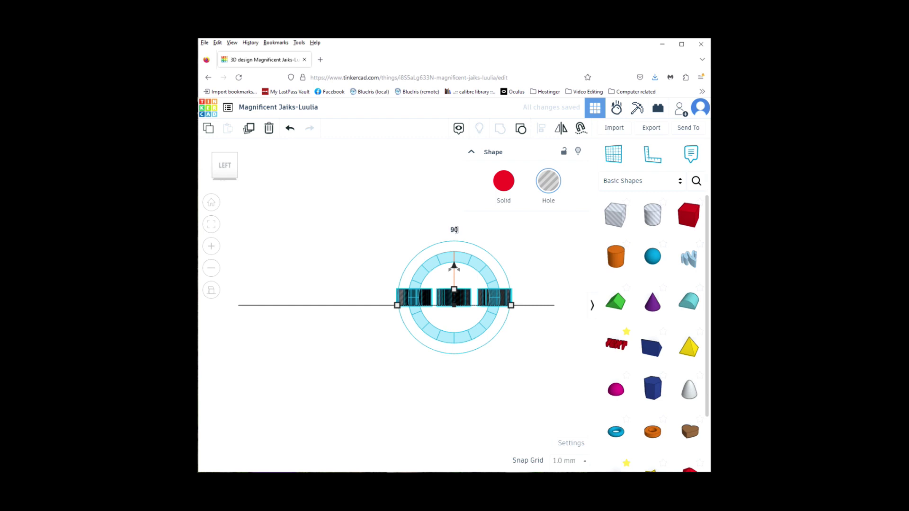
key(Return)
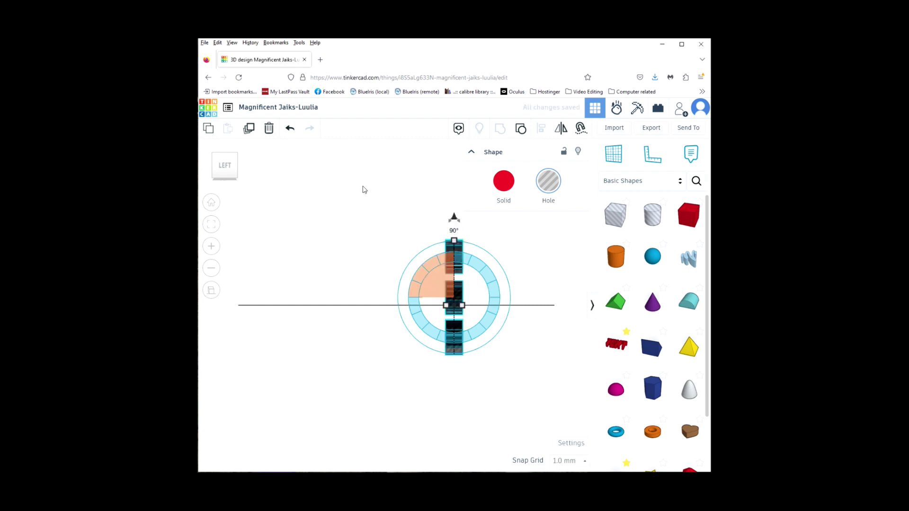
Rotate the standing text hole 180° about the vertical axis so that it reads correctly from the front.
mouse_move(228, 173)
mouse_down()
mouse_move(218, 172)
mouse_move(241, 172)
mouse_move(217, 172)
mouse_up()
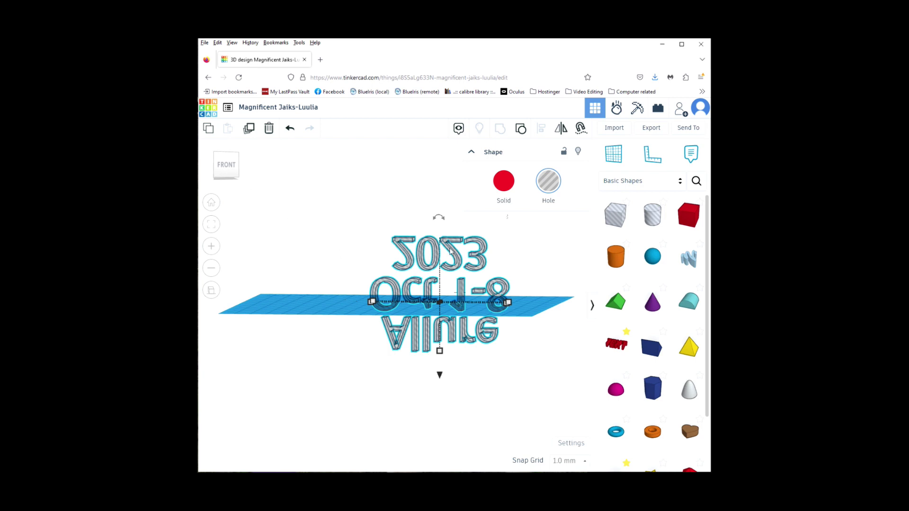
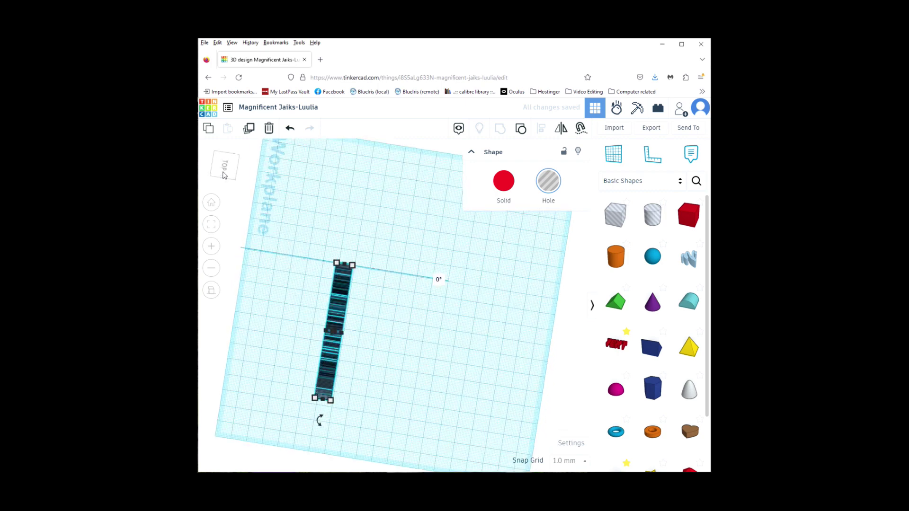
click(226, 169)
mouse_move(344, 256)
drag(345, 255, 201, 341)
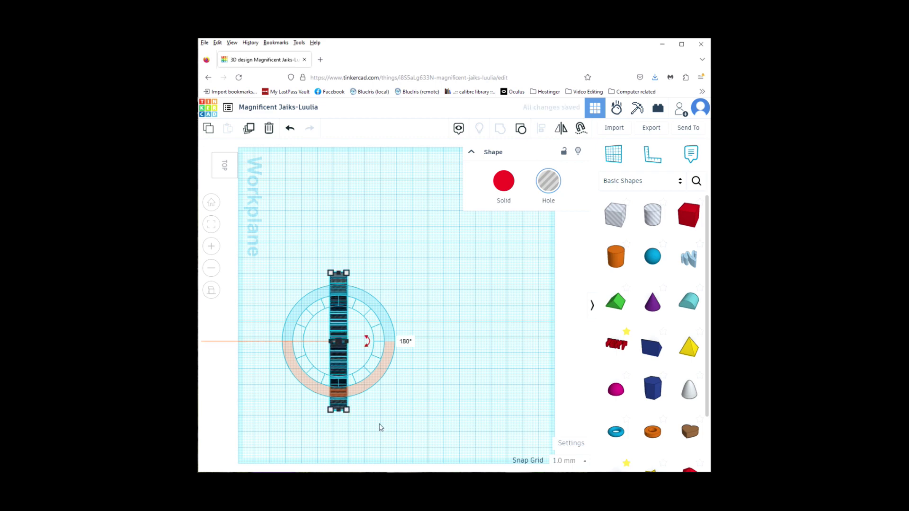
click(350, 232)
click(226, 174)
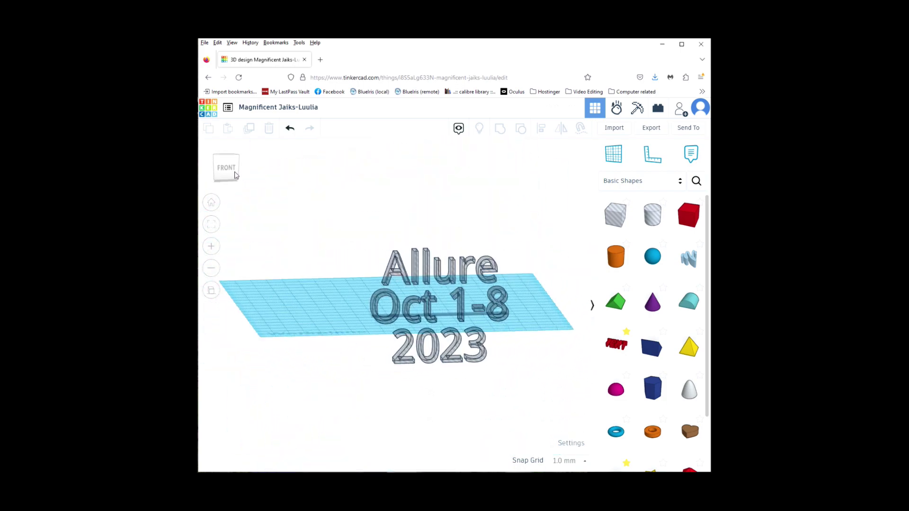
Raise the text hole 30 mm in the front view so its lower edge sits on the workplane.
drag(234, 175, 234, 175)
click(234, 175)
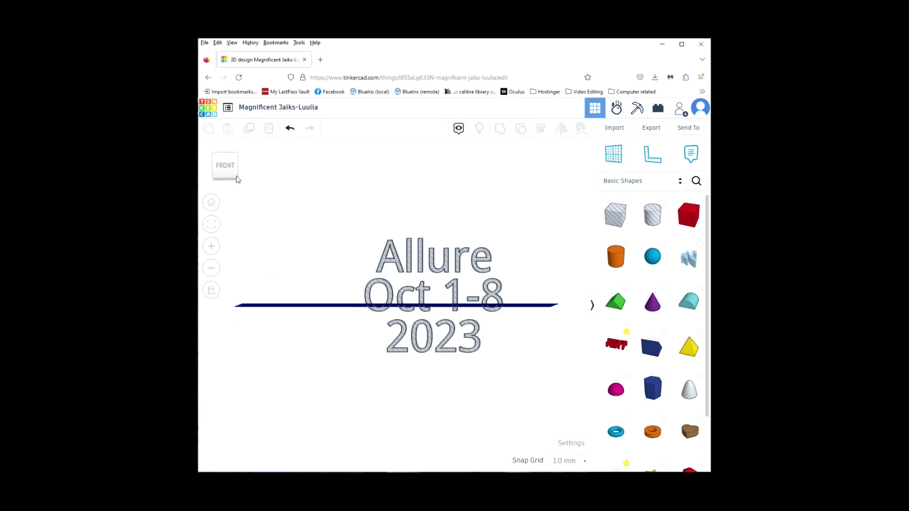
click(227, 169)
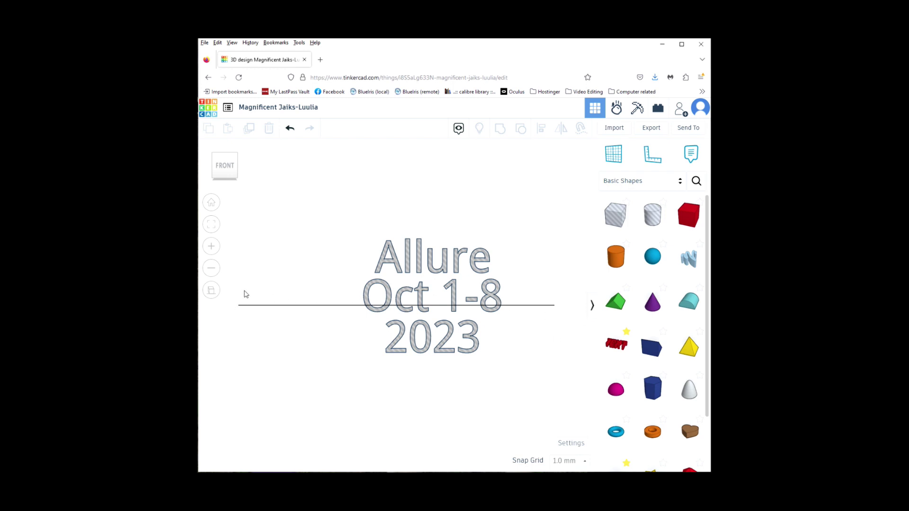
click(423, 265)
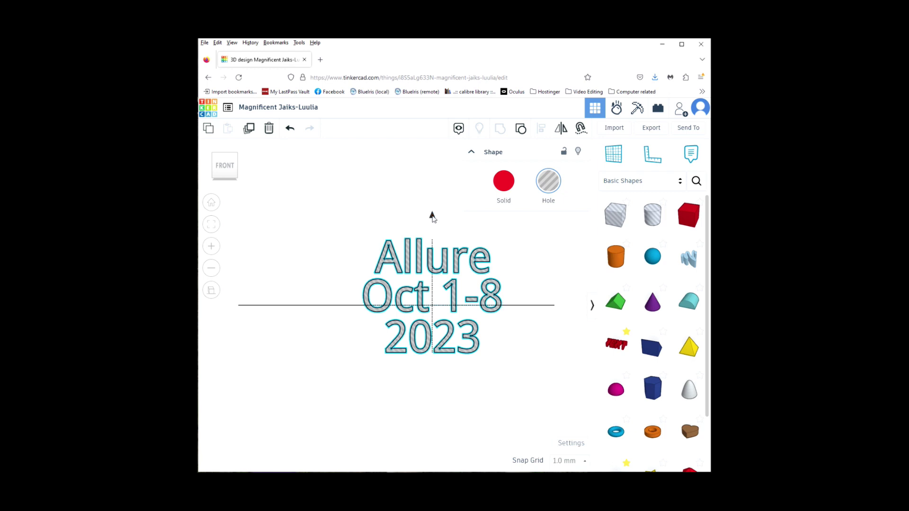
drag(432, 216, 436, 171)
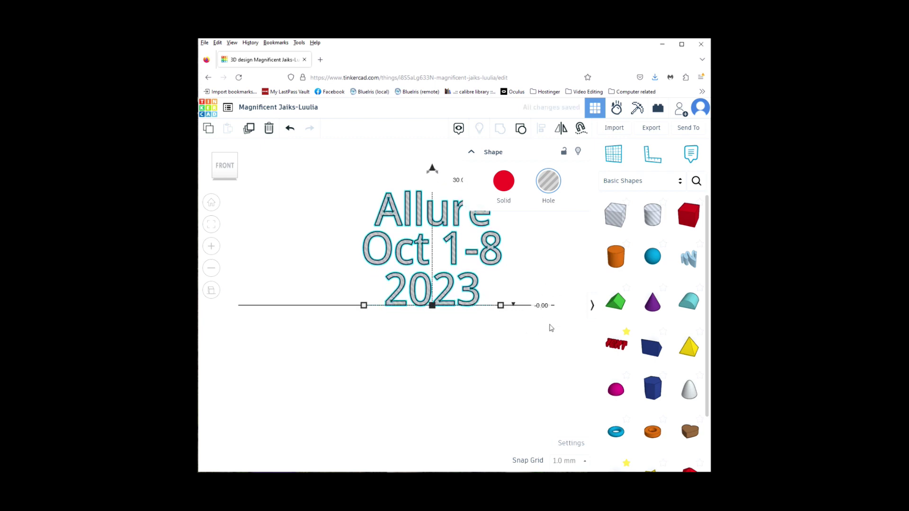
Resize the text hole to 45 mm wide and about 37 mm high.
drag(500, 306, 506, 307)
click(435, 306)
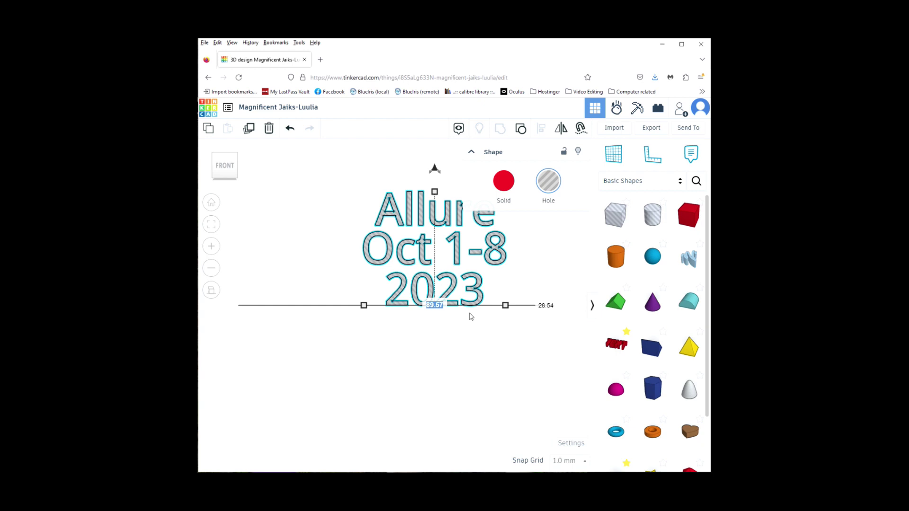
text(45)
key(Return)
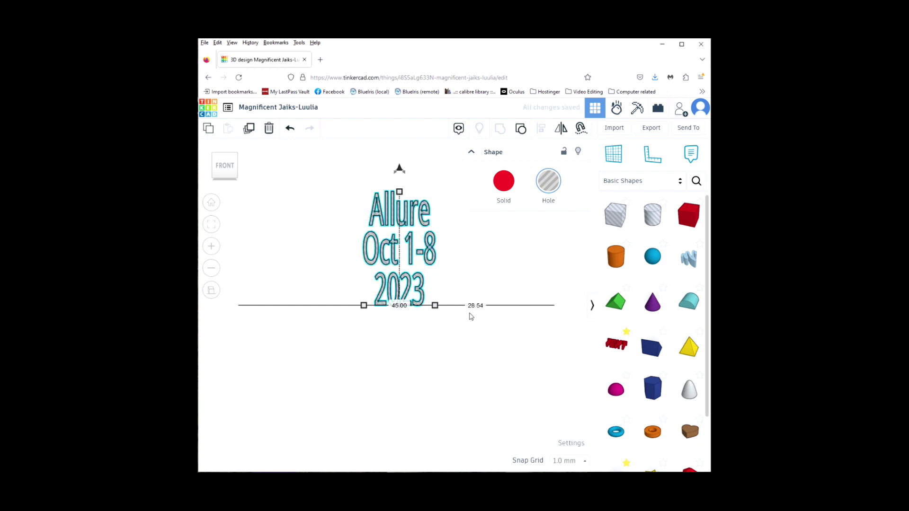
drag(399, 192, 394, 248)
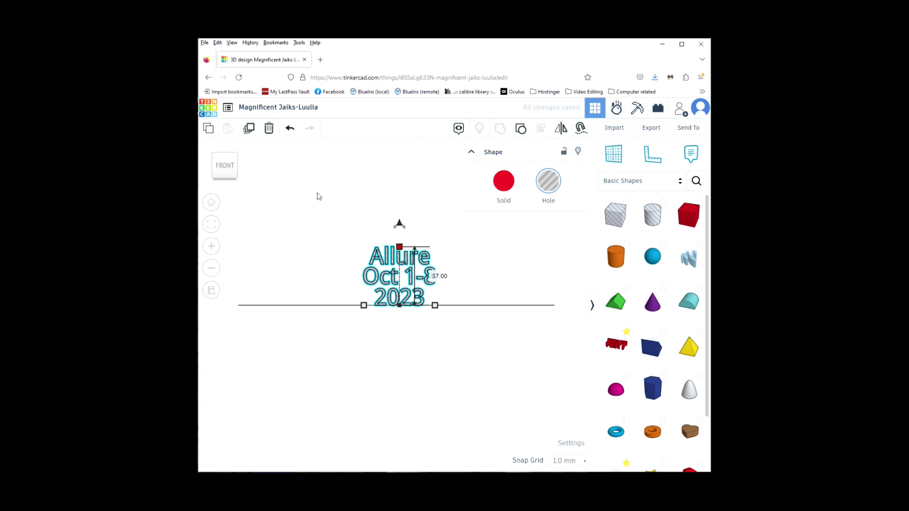
Import Rubber_Duck_Flat.stl from the ducks folder in millimetres at 100% scale.
click(614, 128)
click(442, 290)
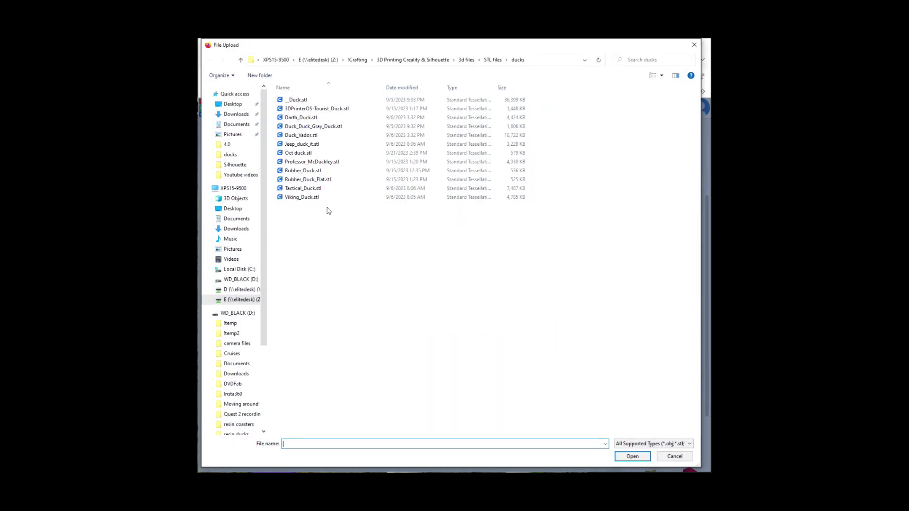
click(290, 184)
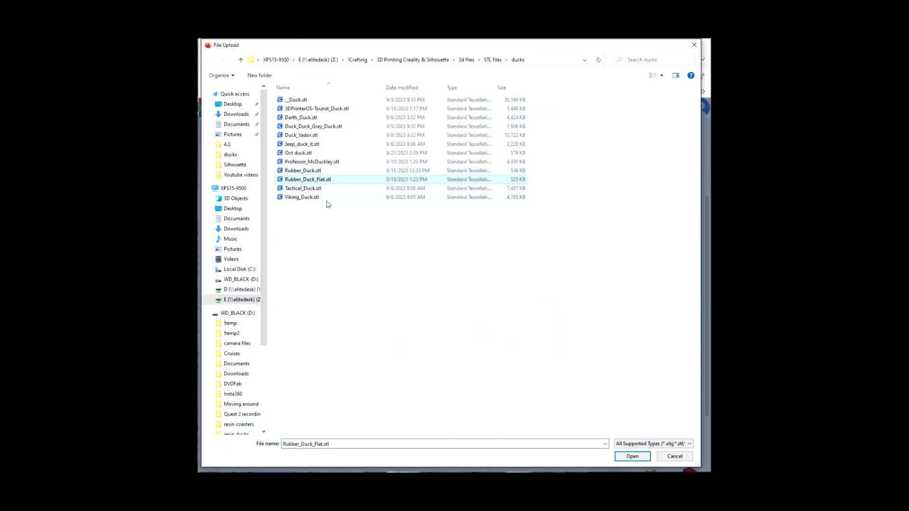
double_click(294, 180)
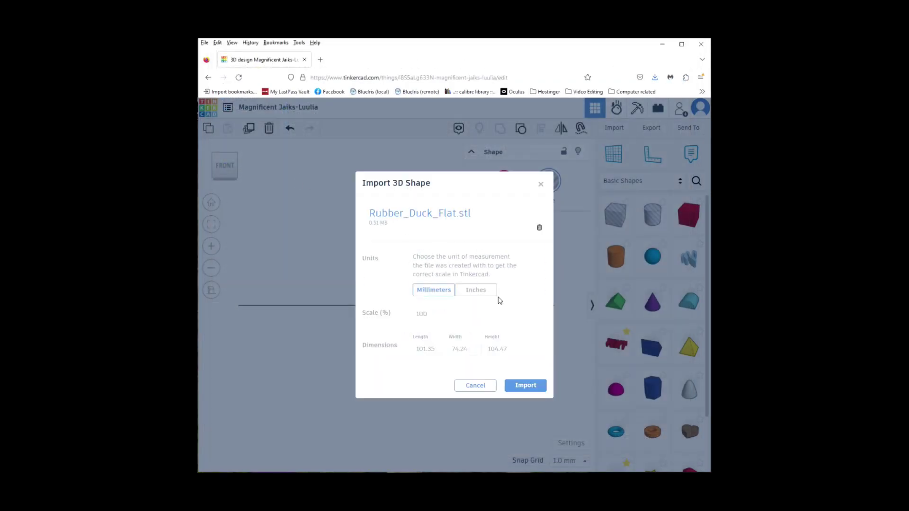
click(527, 388)
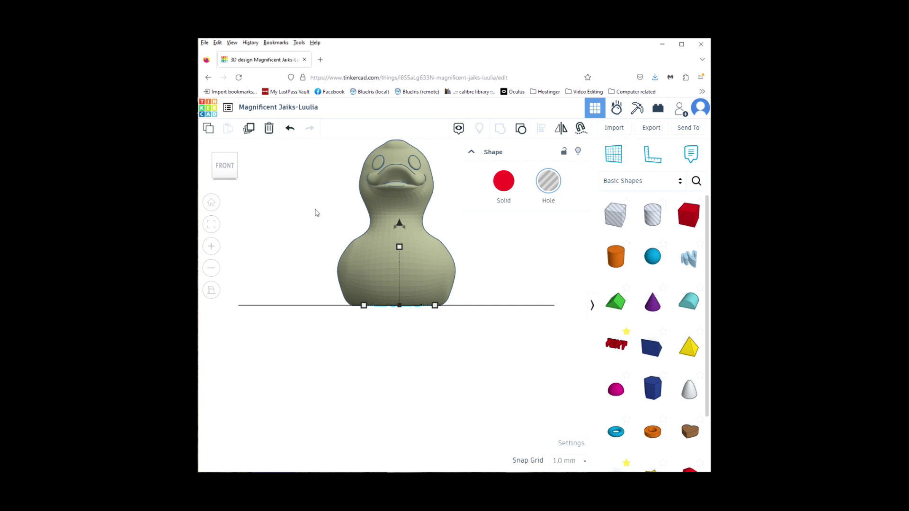
Move the duck behind the text hole in the top view and rotate it -90° about the vertical axis.
drag(222, 166, 223, 176)
click(225, 169)
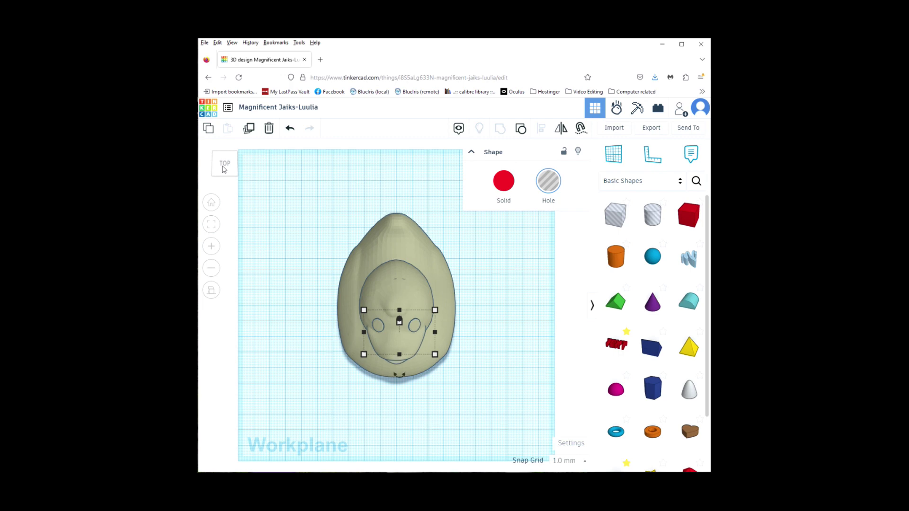
click(399, 289)
drag(399, 289, 401, 208)
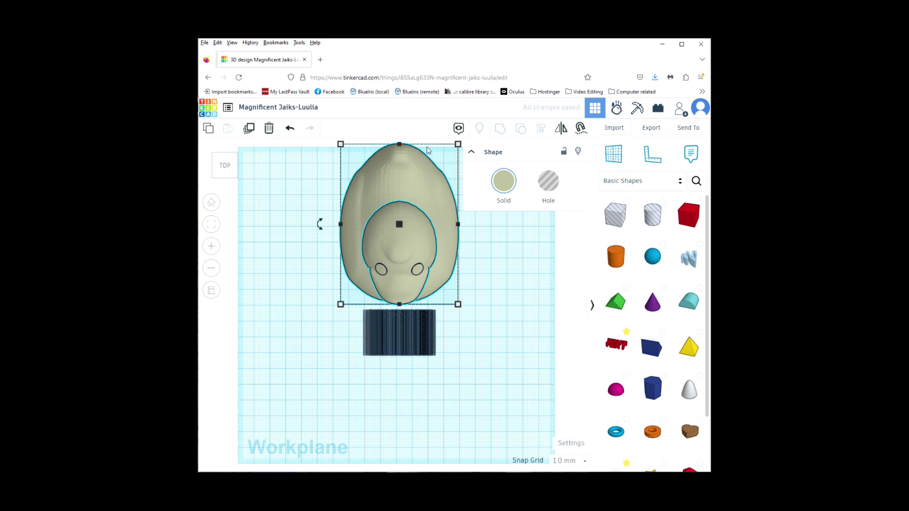
drag(321, 225, 397, 186)
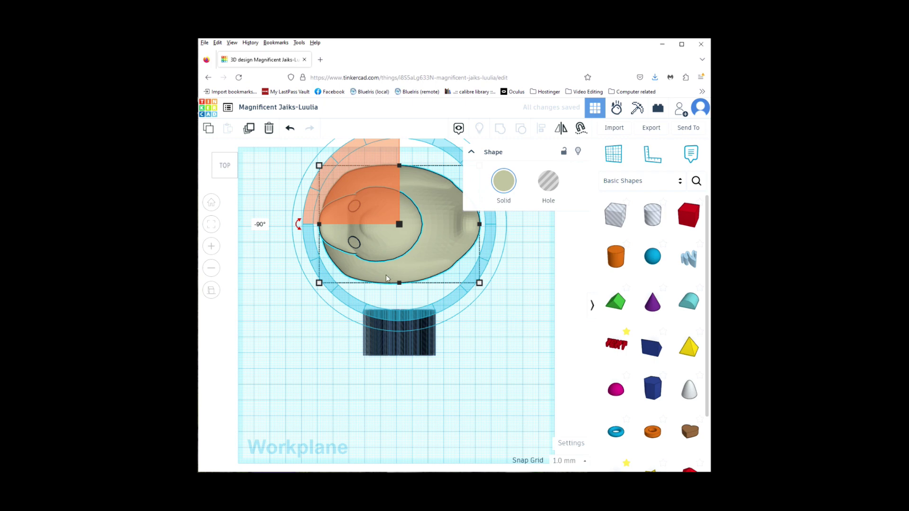
Rotate the duck 90° in the left side view so its base faces the text, and lower it 15.11 mm onto the workplane.
drag(225, 169, 237, 162)
click(235, 165)
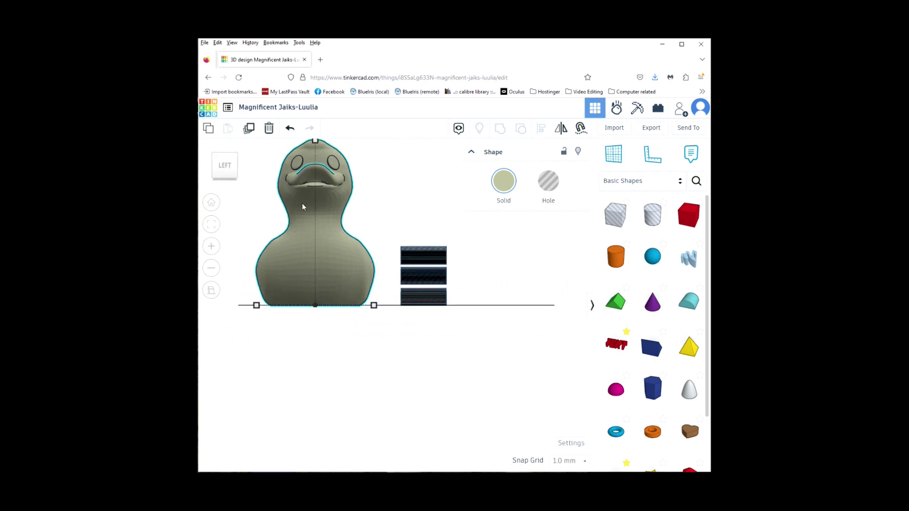
scroll(331, 238, up, 5)
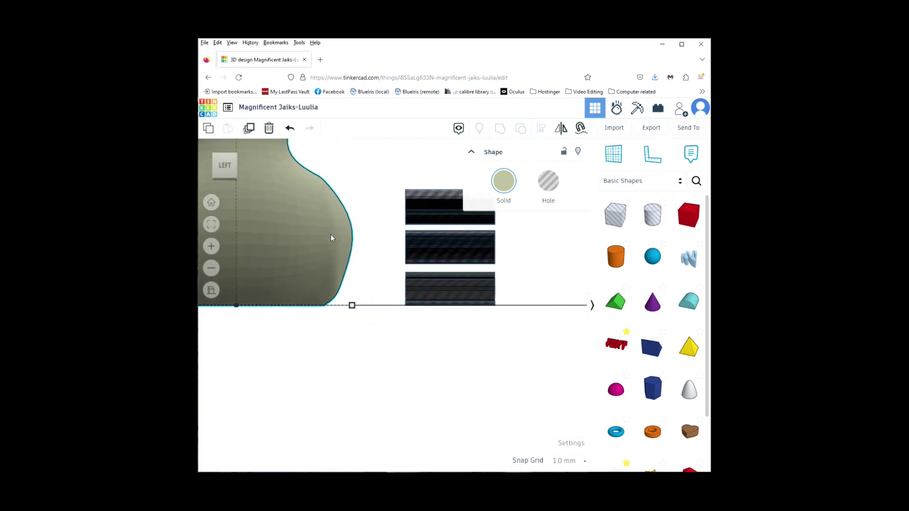
scroll(331, 234, down, 6)
mouse_move(347, 192)
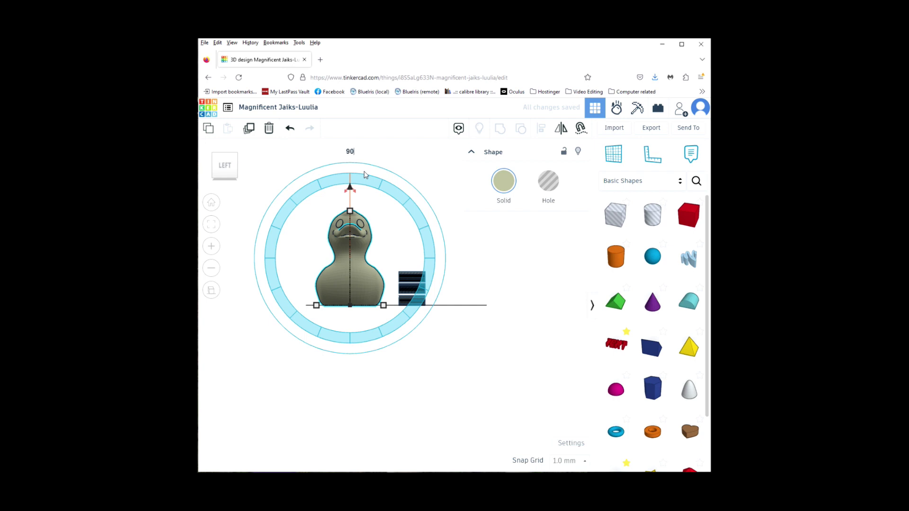
key(Return)
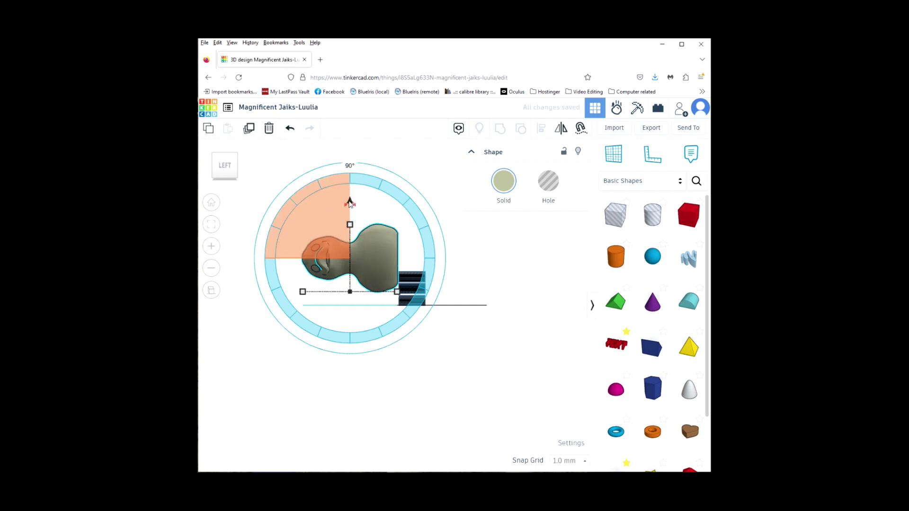
drag(350, 202, 350, 216)
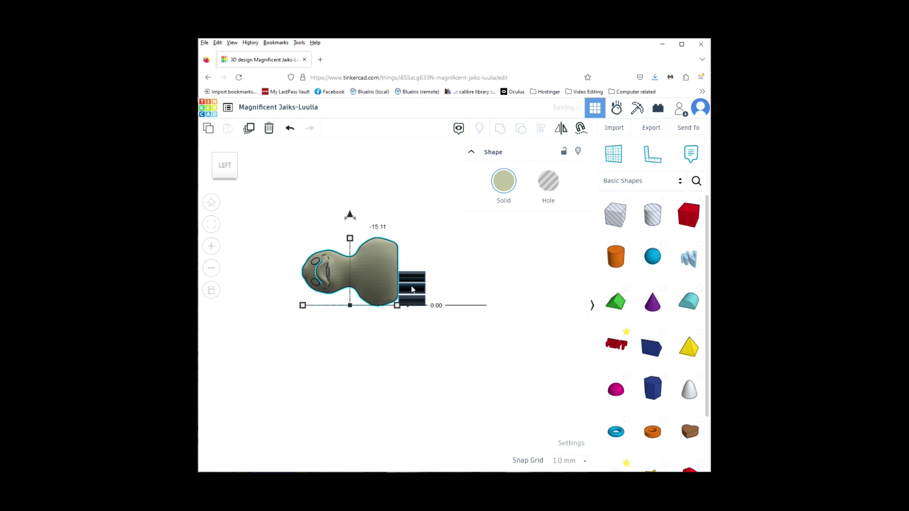
Raise the text hole 20 mm in the front view and nudge it two steps left to centre it on the duck's base.
click(233, 170)
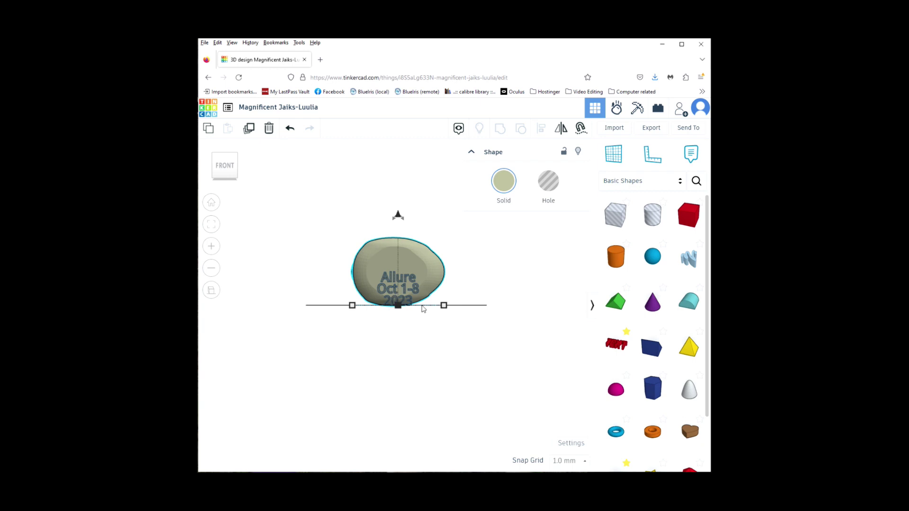
click(413, 290)
mouse_move(403, 249)
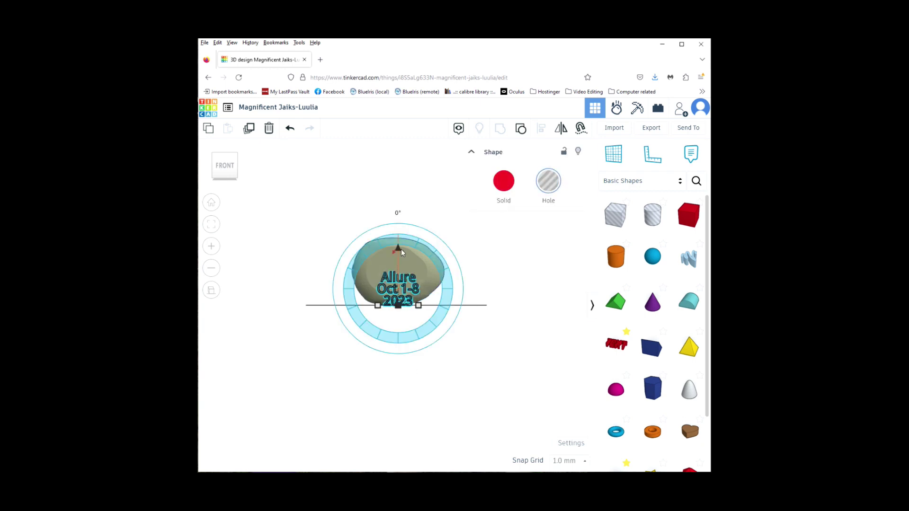
drag(397, 247, 398, 233)
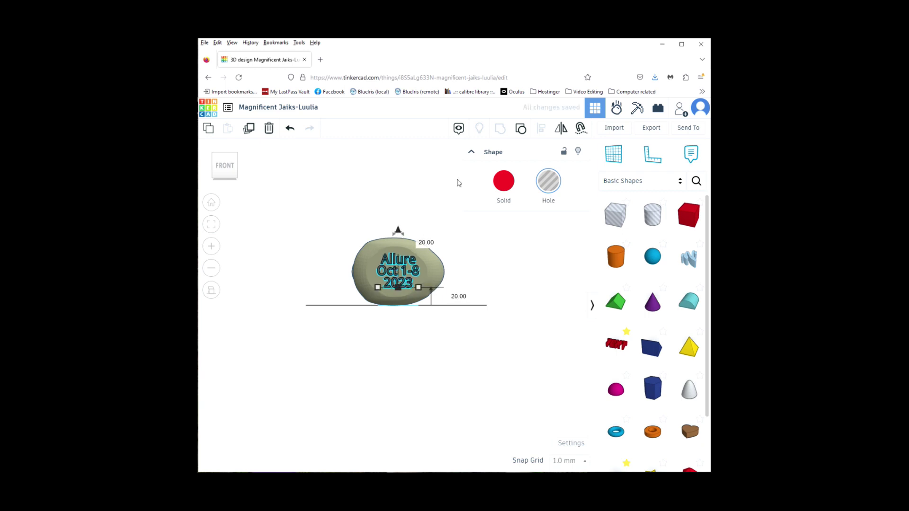
key(Left)
key(Left)
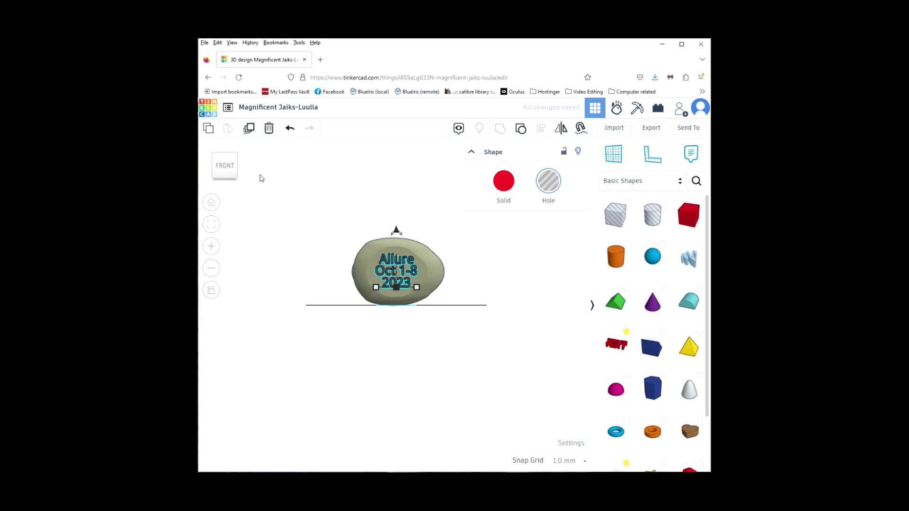
Reduce the text hole's depth to 10 mm in the right side view.
drag(232, 169, 211, 170)
click(210, 170)
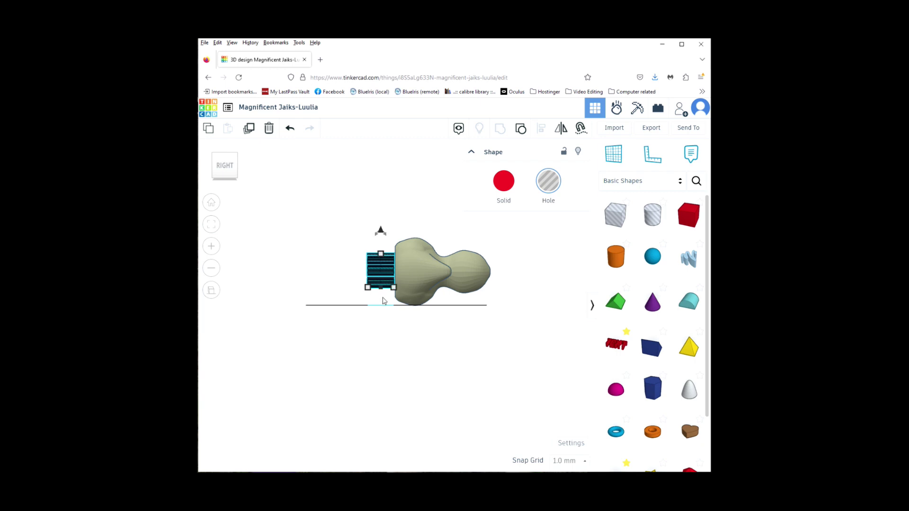
drag(382, 290, 393, 290)
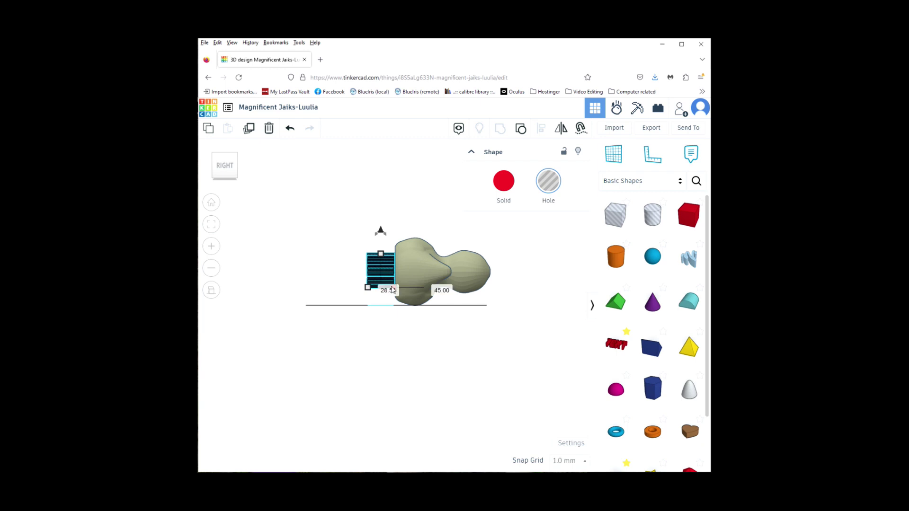
click(395, 291)
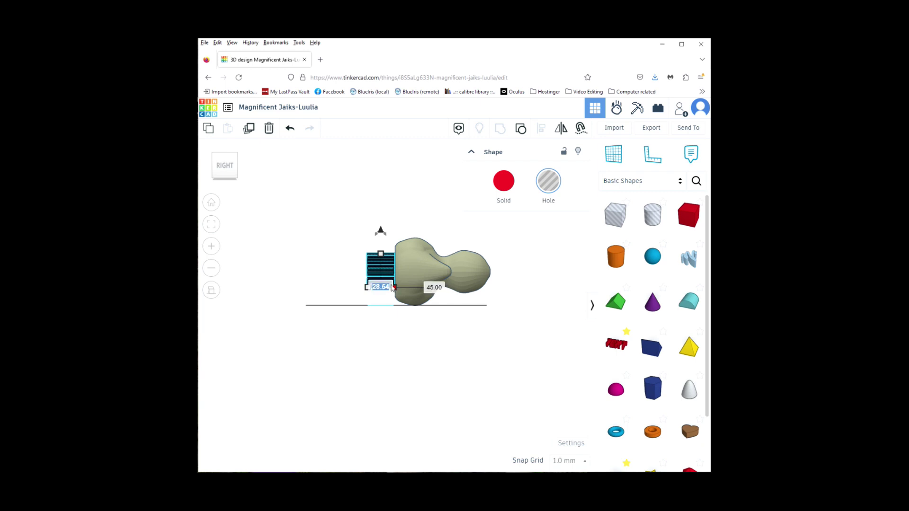
text(01)
key(Return)
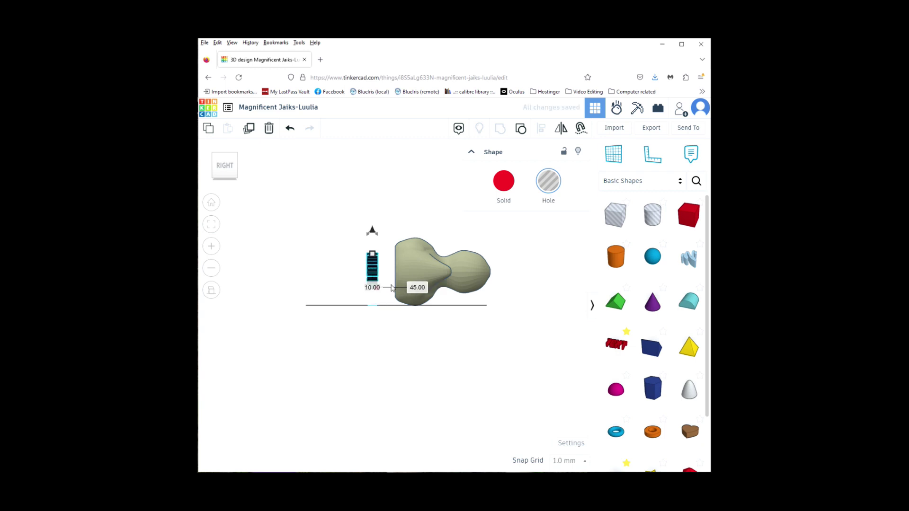
Nudge the text hole towards the duck until it meets the flat base.
key(Right)
key(Right)
key(Right)
key(Right)
key(Right)
key(Right)
key(Right)
key(Right)
key(Right)
key(Right)
key(Right)
key(Right)
key(Right)
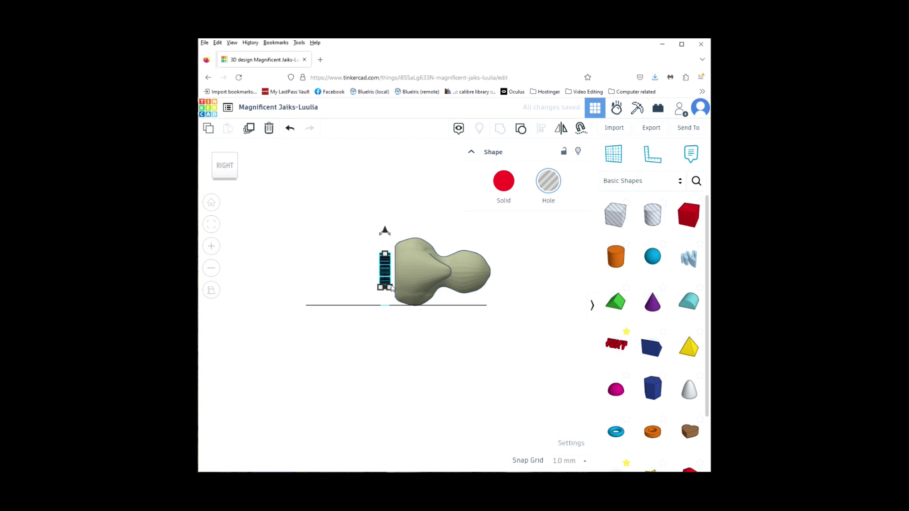
key(Right)
key(Right)
key(Right)
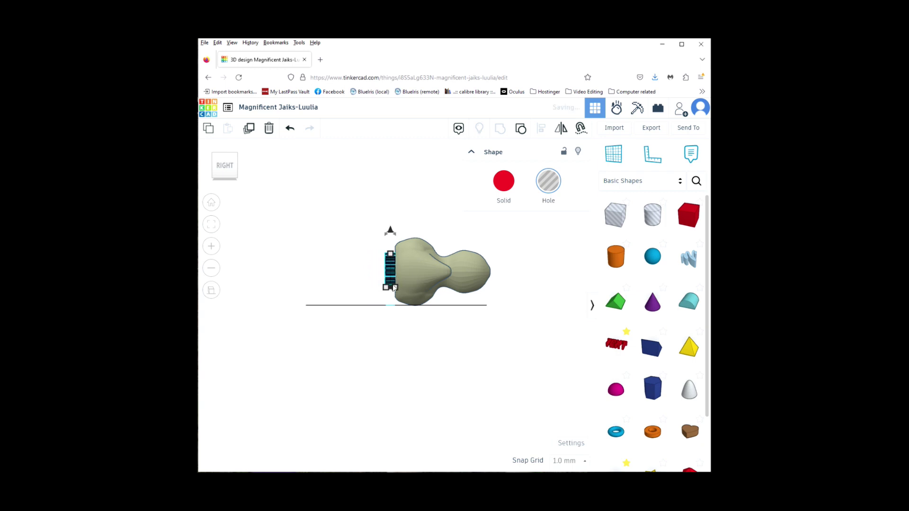
Push the text hole 6 mm into the duck's base so that it overlaps the body.
click(422, 275)
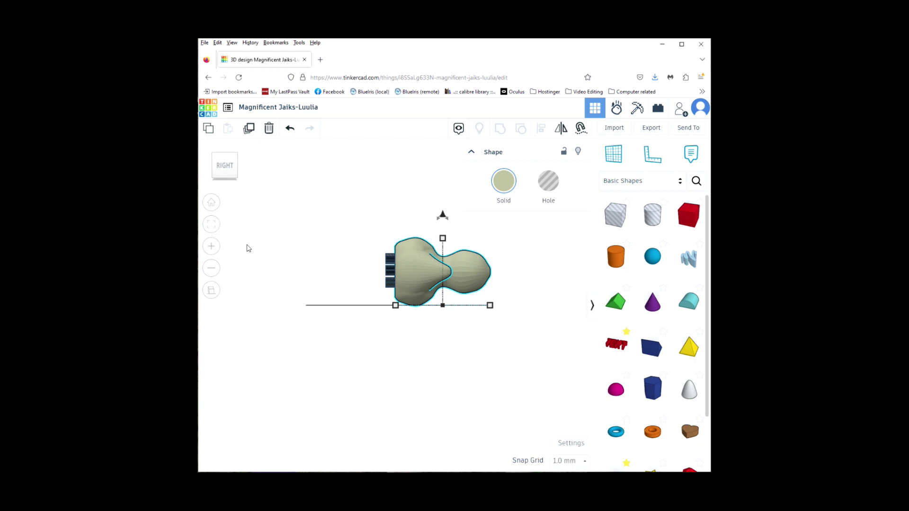
click(392, 270)
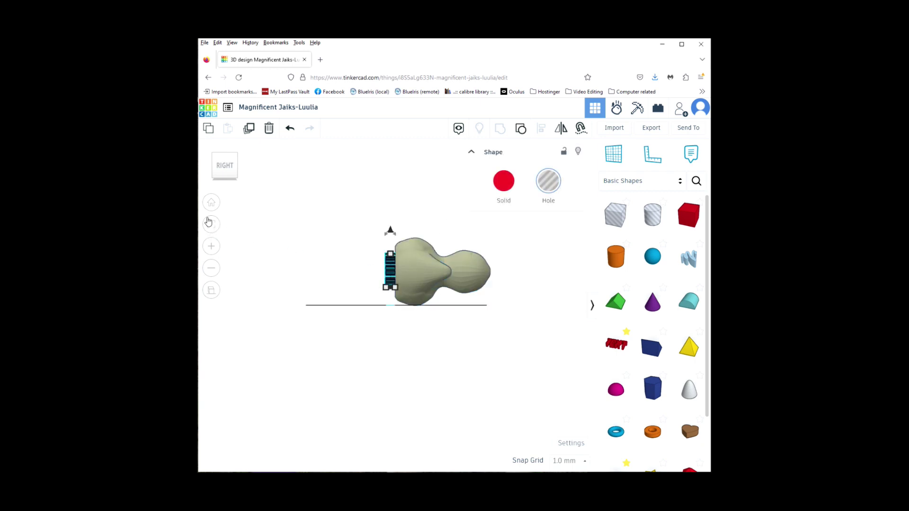
click(333, 264)
scroll(359, 265, up, 4)
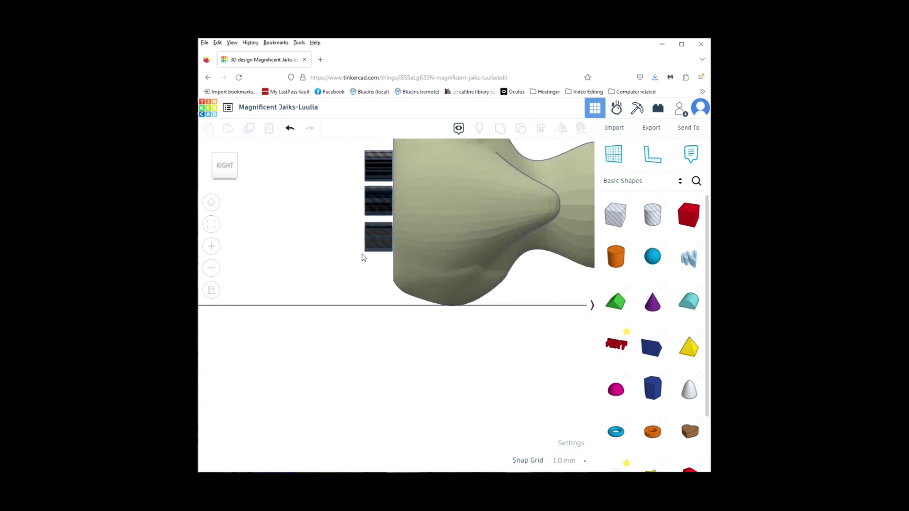
click(377, 239)
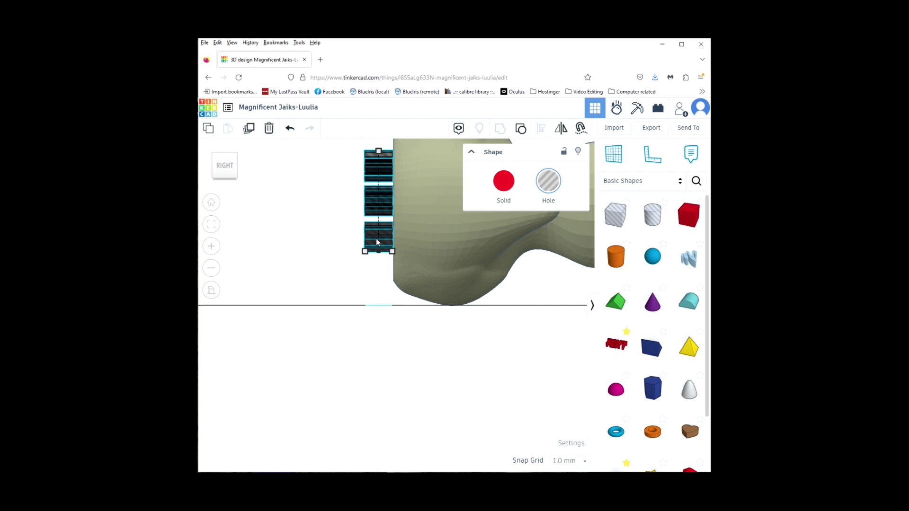
key(Right)
key(Right)
key(Right)
key(Right)
key(Right)
key(Right)
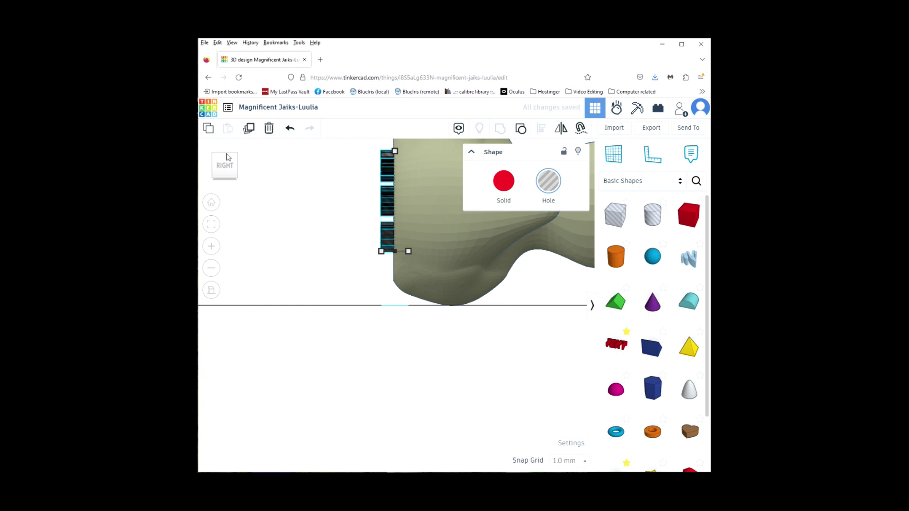
scroll(284, 203, down, 4)
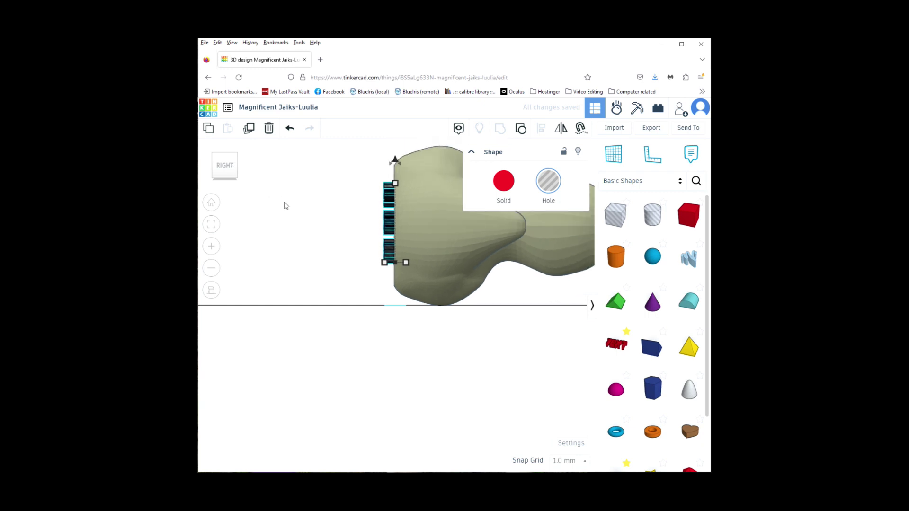
Select the text hole together with the duck and group them to cut the lettering into the flat base.
drag(225, 169, 237, 170)
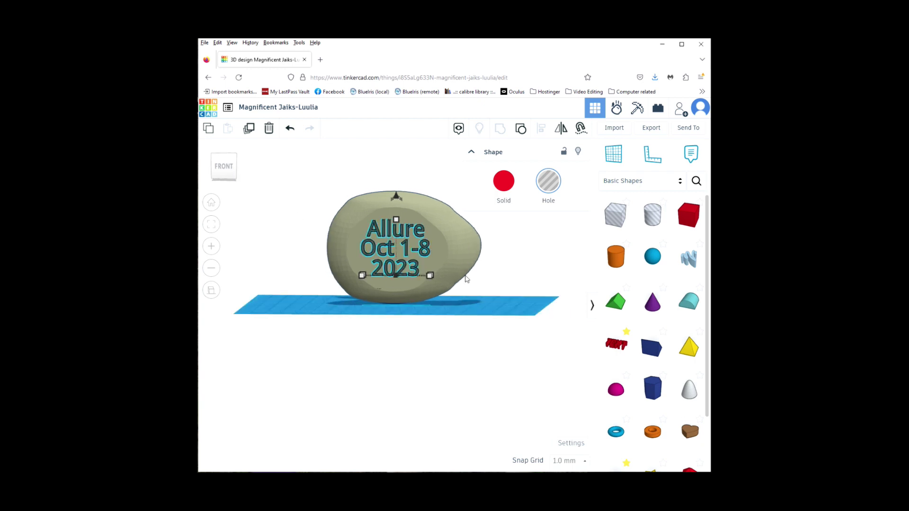
drag(405, 273, 503, 356)
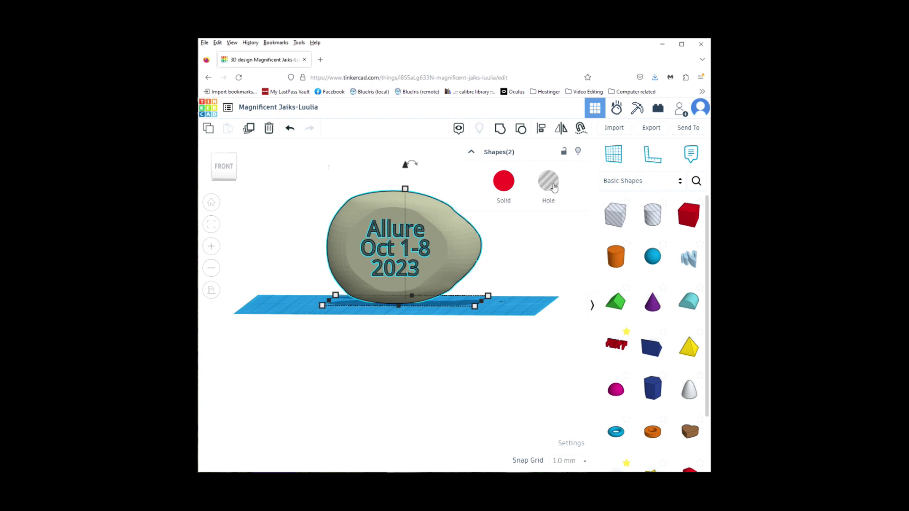
click(499, 129)
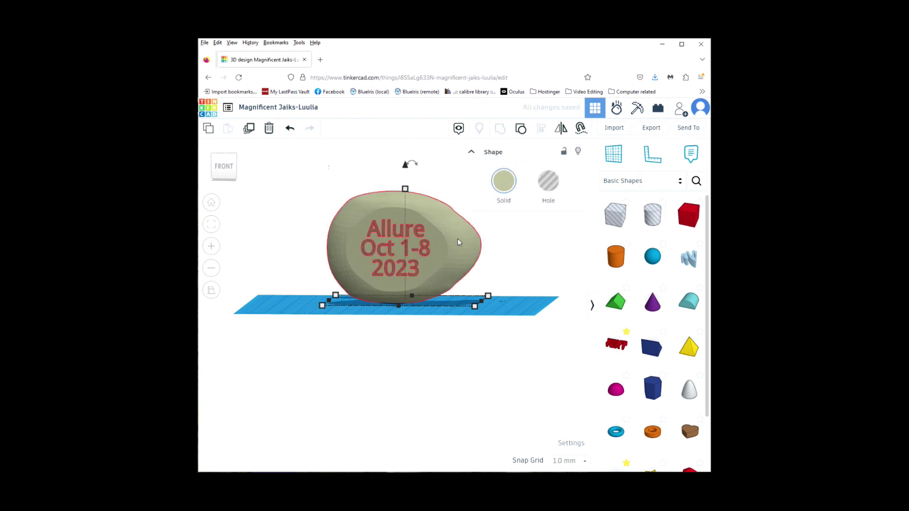
right_drag(456, 245, 438, 249)
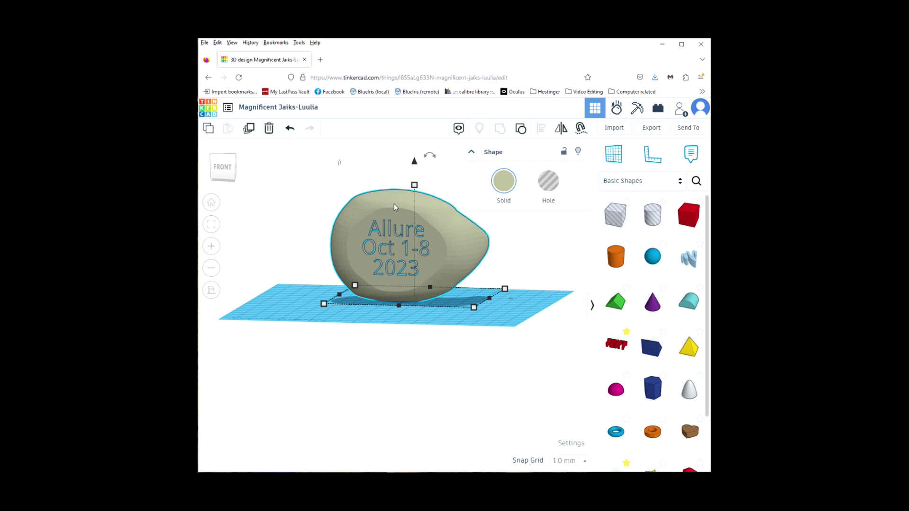
Rotate the engraved duck 90° in the left side view and turn it over so it stands upright, head up.
scroll(393, 203, down, 5)
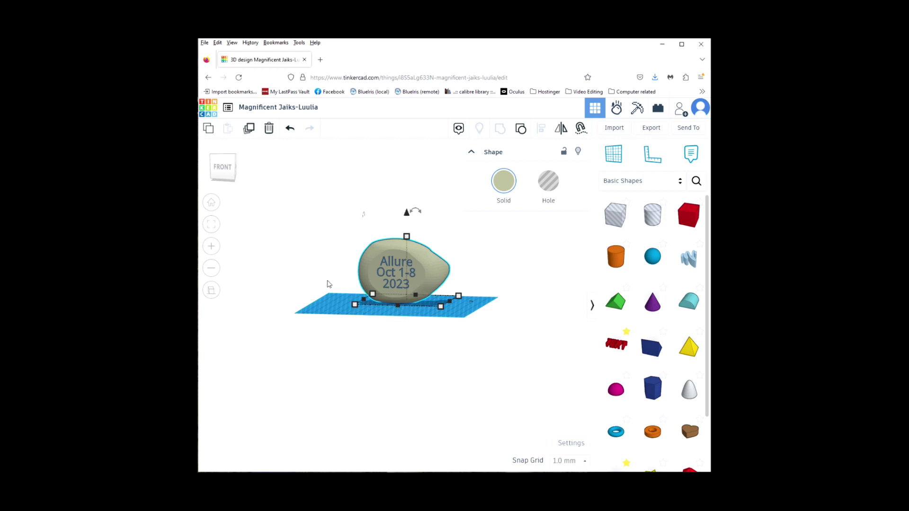
click(226, 170)
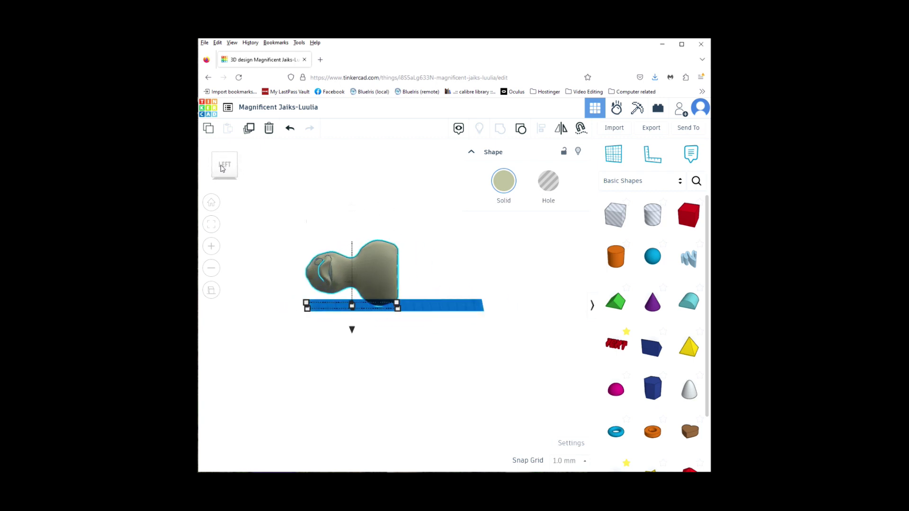
mouse_move(362, 224)
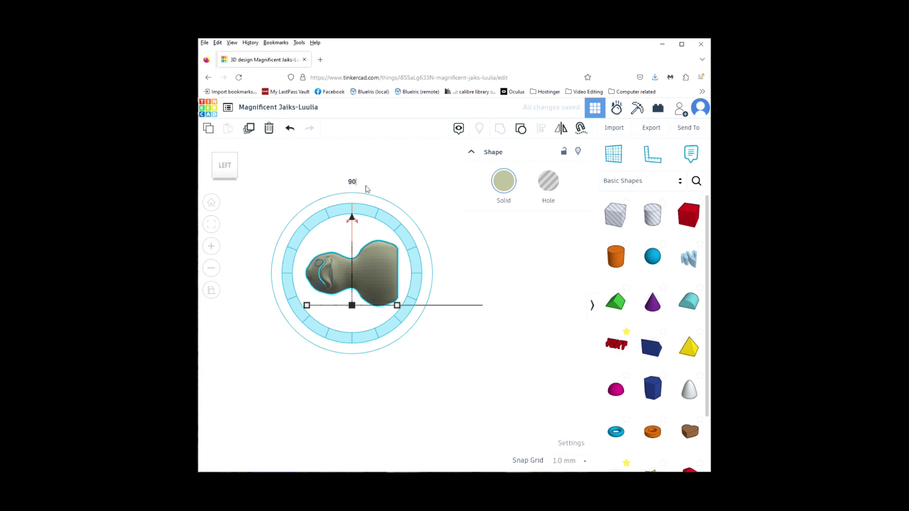
key(Return)
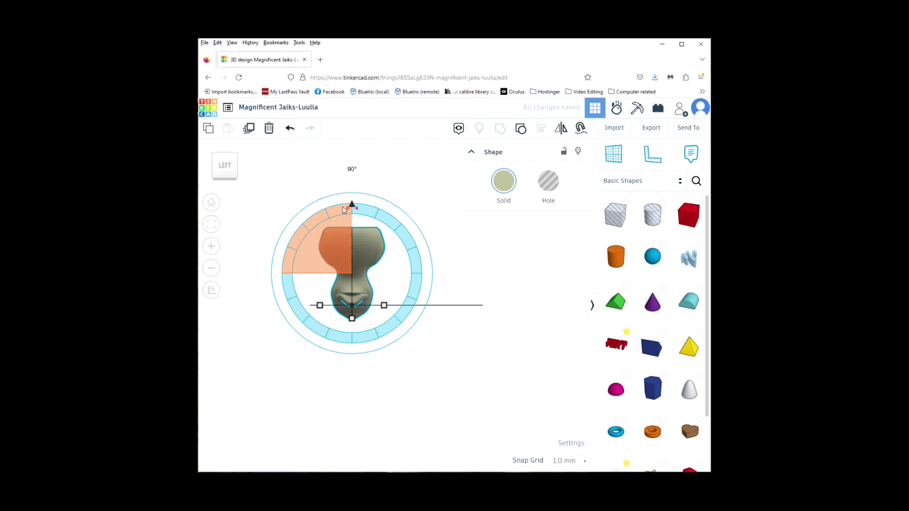
drag(348, 211, 349, 348)
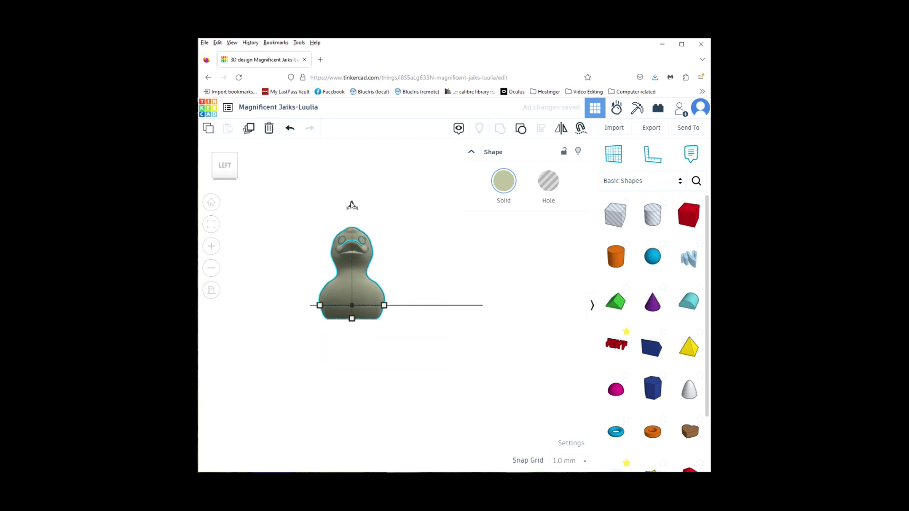
Raise the duck until its base rests on the workplane and nudge it sideways to the workplane's centre.
drag(352, 207, 352, 192)
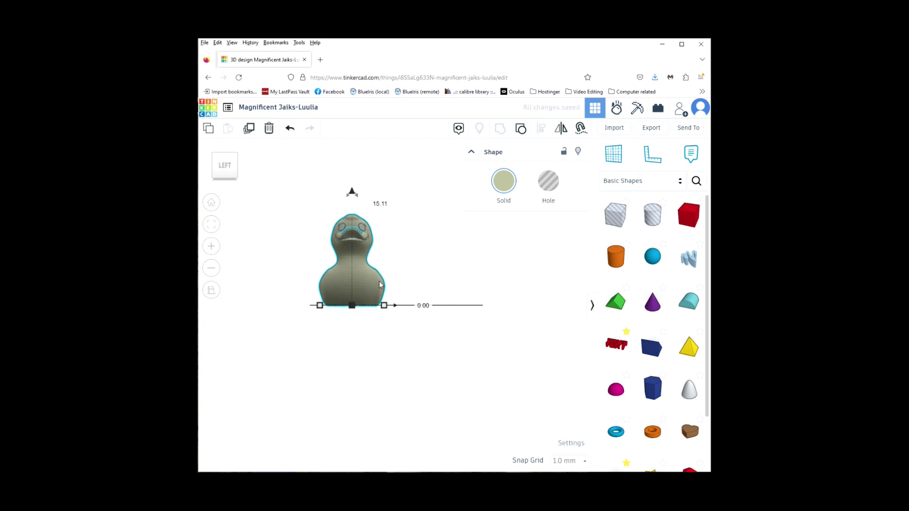
key(Right)
key(Right)
key(Right)
key(Right)
key(Right)
key(Right)
key(Right)
key(Right)
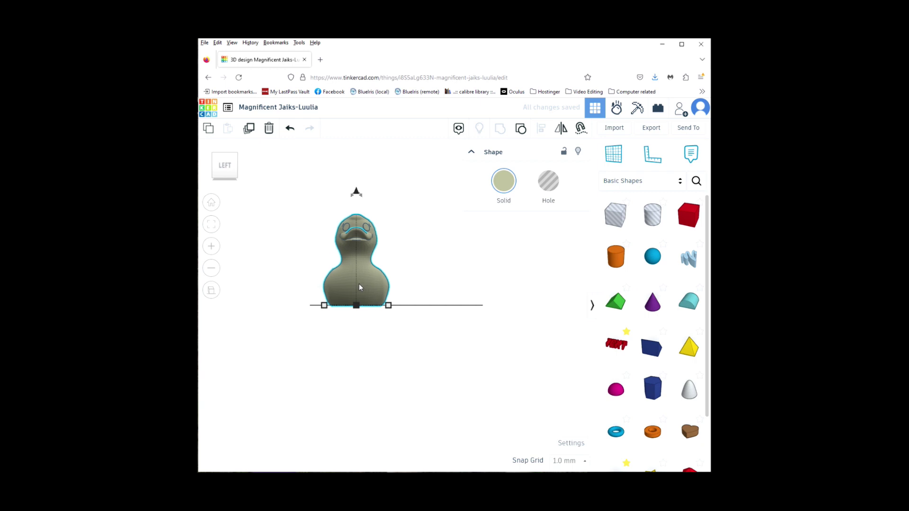
key(Right)
key(Right)
key(Right)
key(Right)
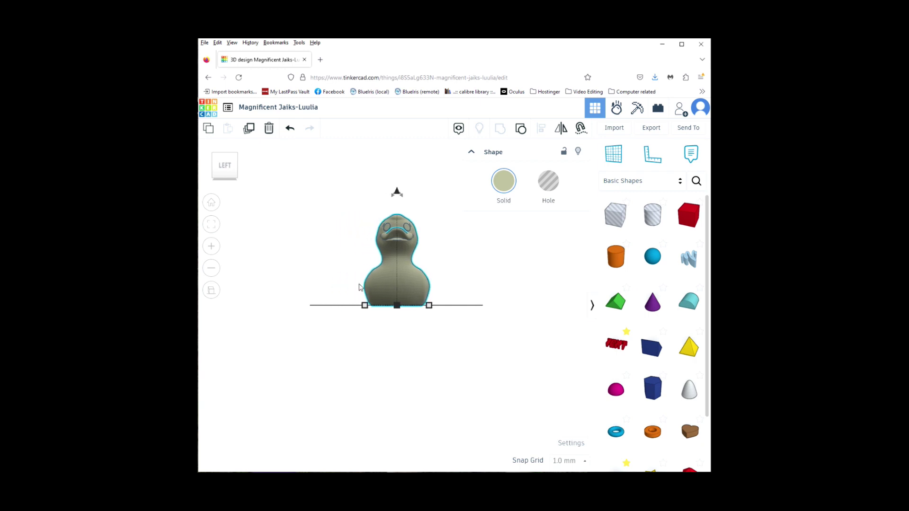
click(224, 168)
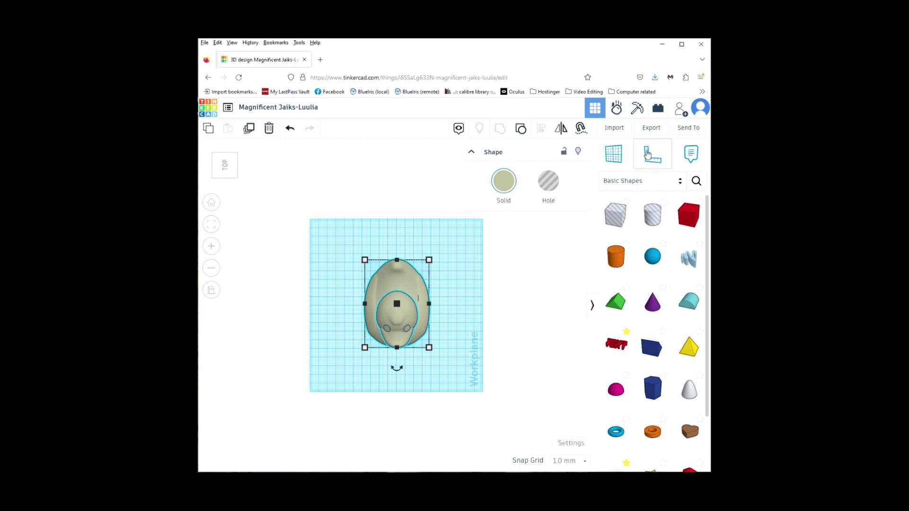
Export the selected duck as an STL, replacing the existing "Oct duck.stl" in the ducks folder.
click(651, 128)
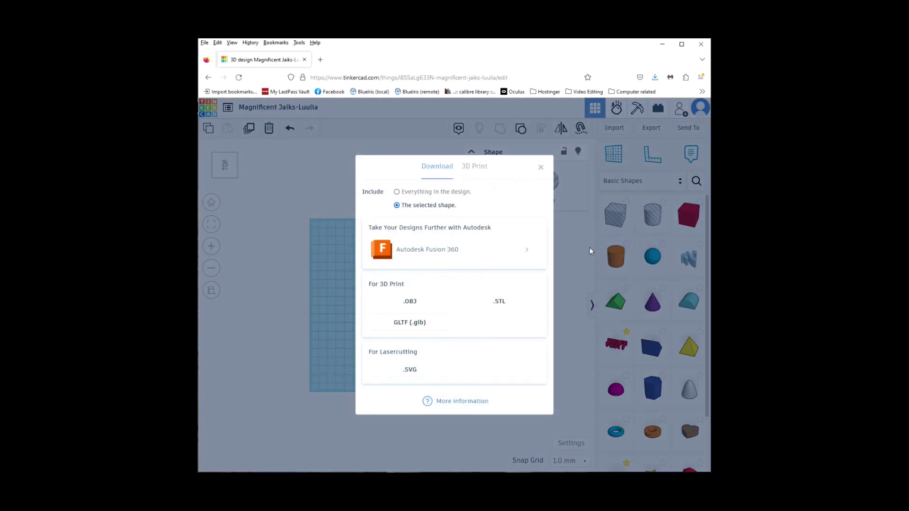
click(498, 305)
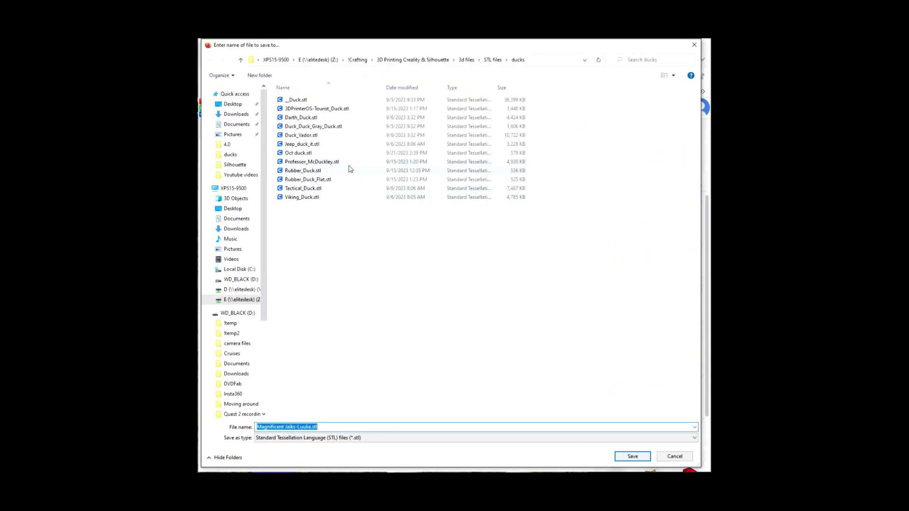
double_click(301, 155)
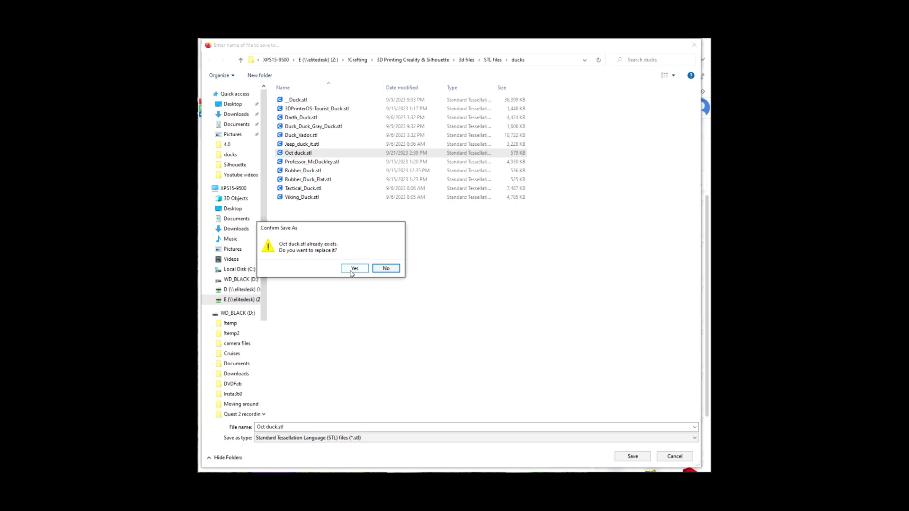
click(353, 270)
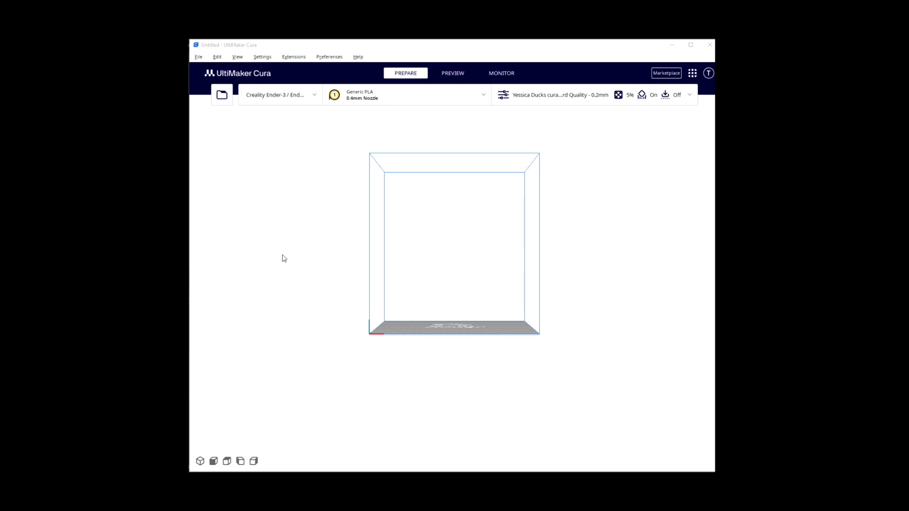
Switch to UltiMaker Cura and load "Oct duck.stl" from the ducks folder onto the build plate.
click(222, 95)
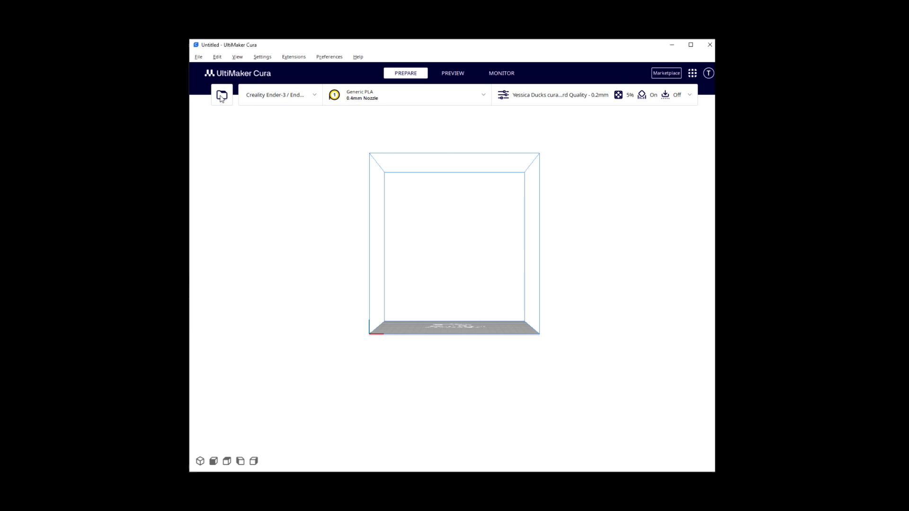
click(293, 166)
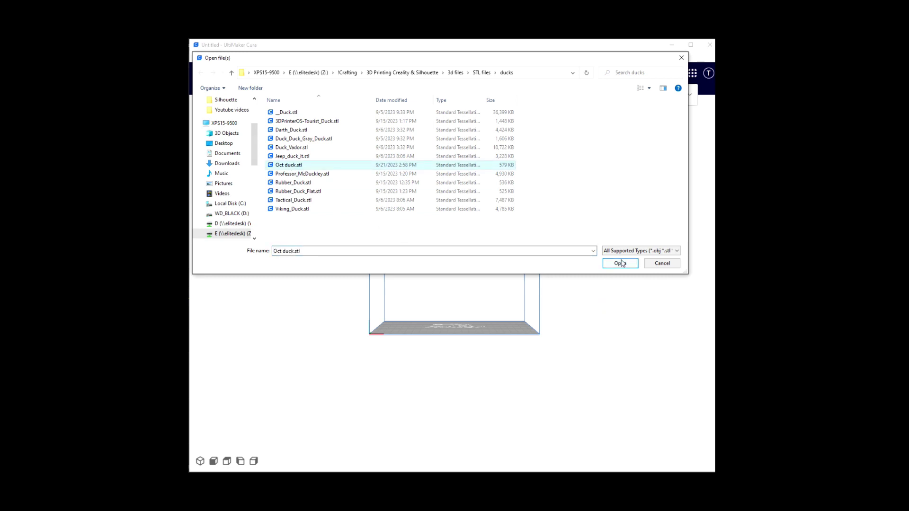
click(620, 264)
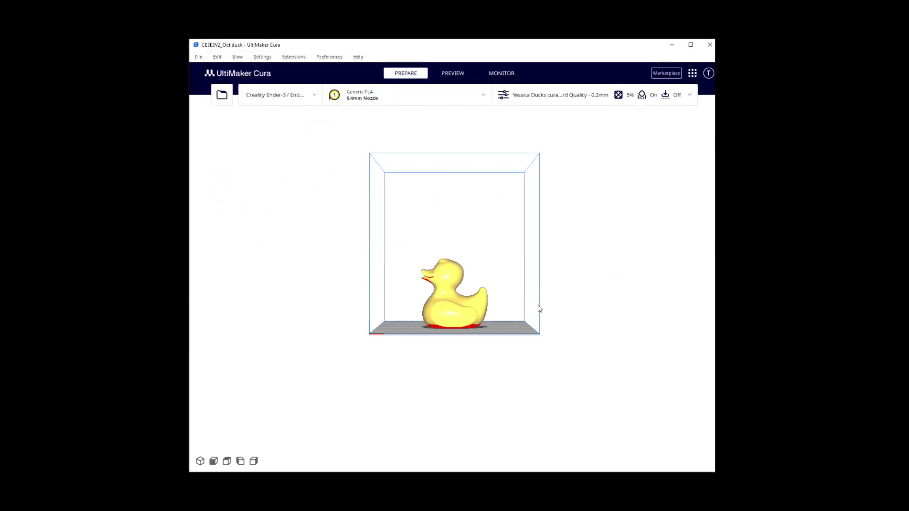
Scale the duck to 50% with uniform scaling.
click(451, 305)
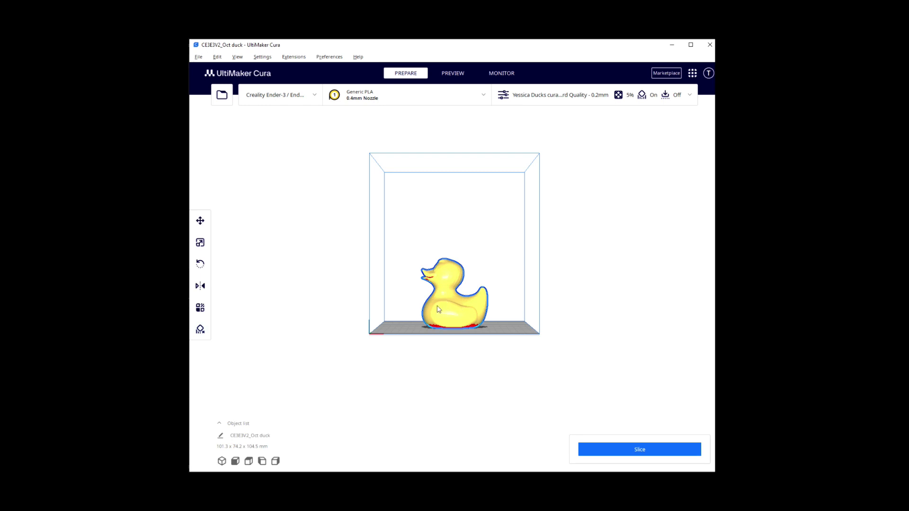
click(201, 243)
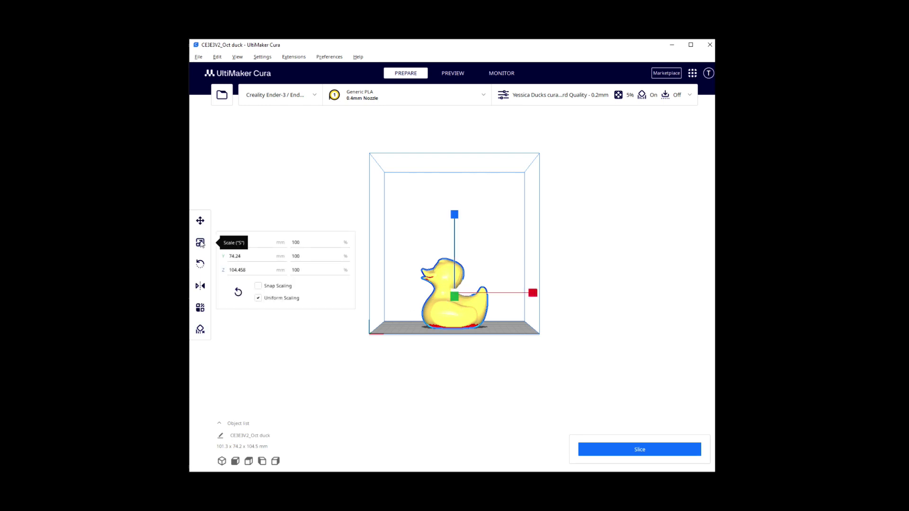
click(305, 258)
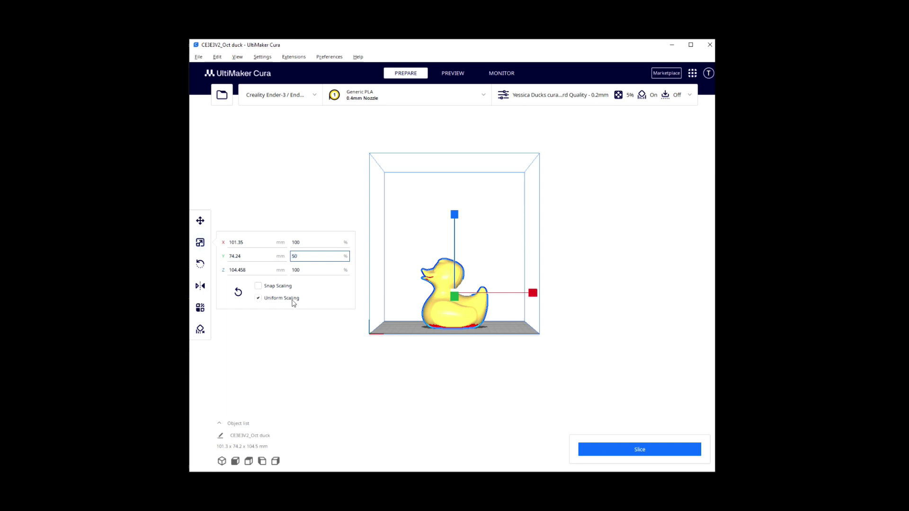
click(313, 270)
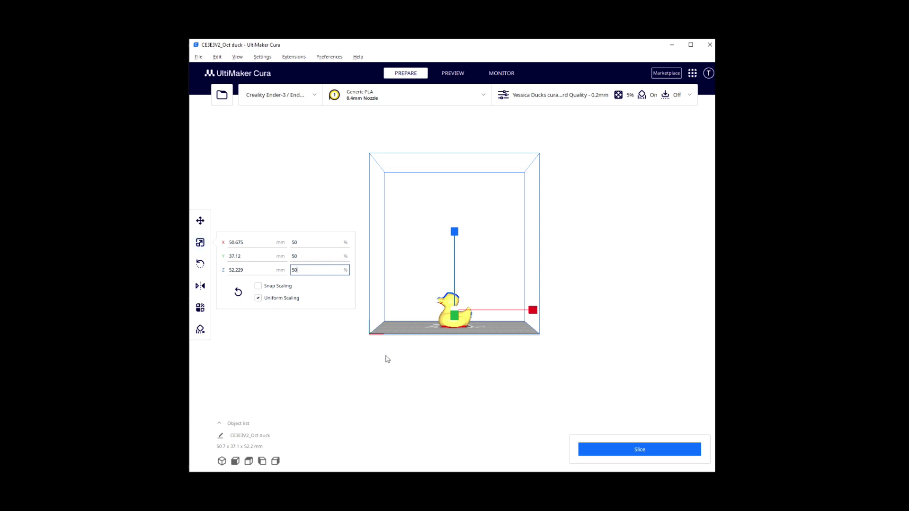
Place a row of support blockers along the near side of the duck's base, over the red overhang areas.
scroll(450, 372, up, 5)
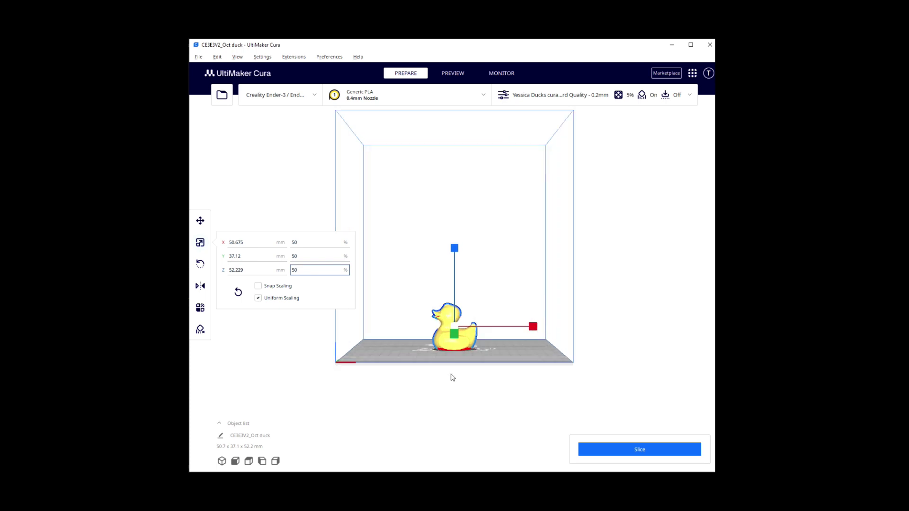
scroll(451, 384, up, 2)
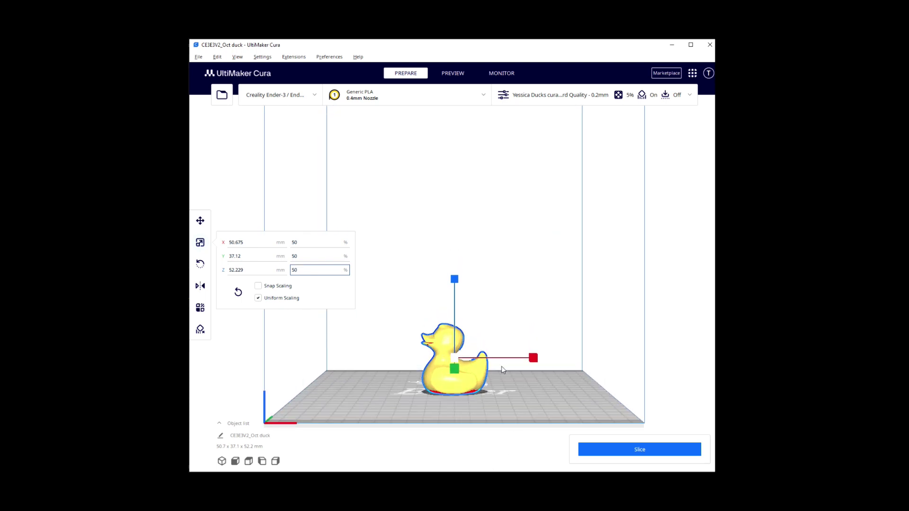
right_drag(457, 403, 458, 396)
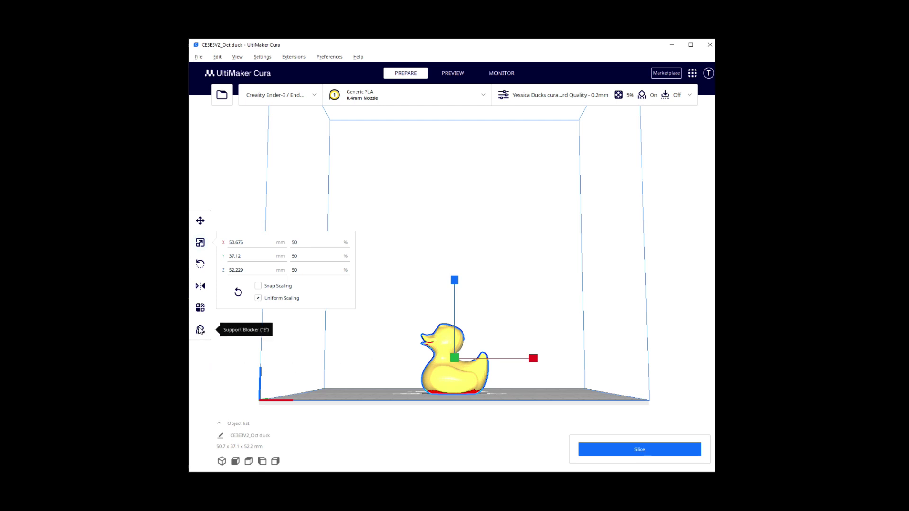
click(201, 330)
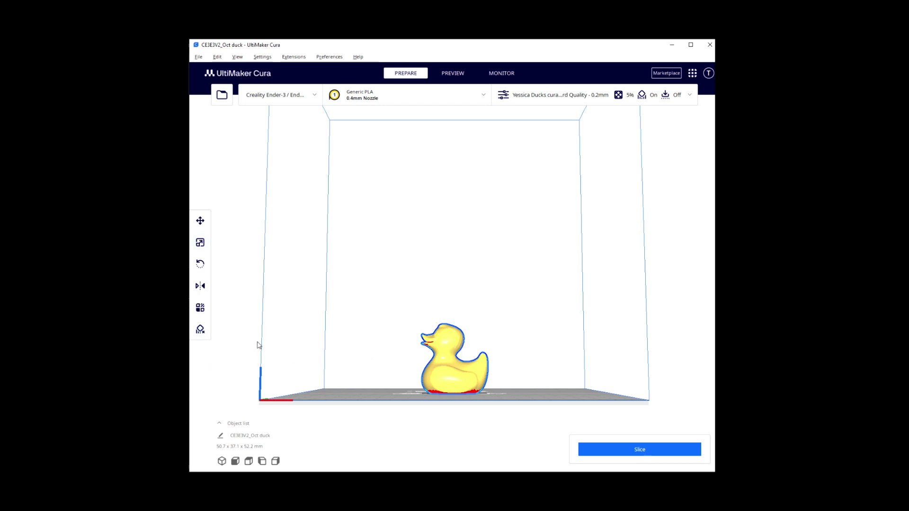
click(430, 391)
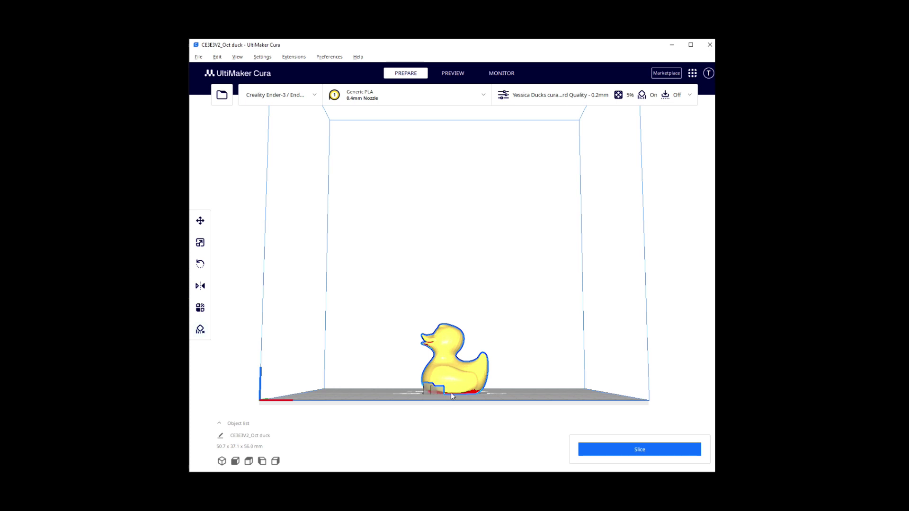
click(447, 396)
click(458, 398)
click(454, 393)
click(454, 395)
click(470, 395)
Add support blockers around the tail end, the opposite side and the front of the duck's base.
mouse_move(478, 393)
right_down()
mouse_move(334, 389)
mouse_move(466, 397)
right_up()
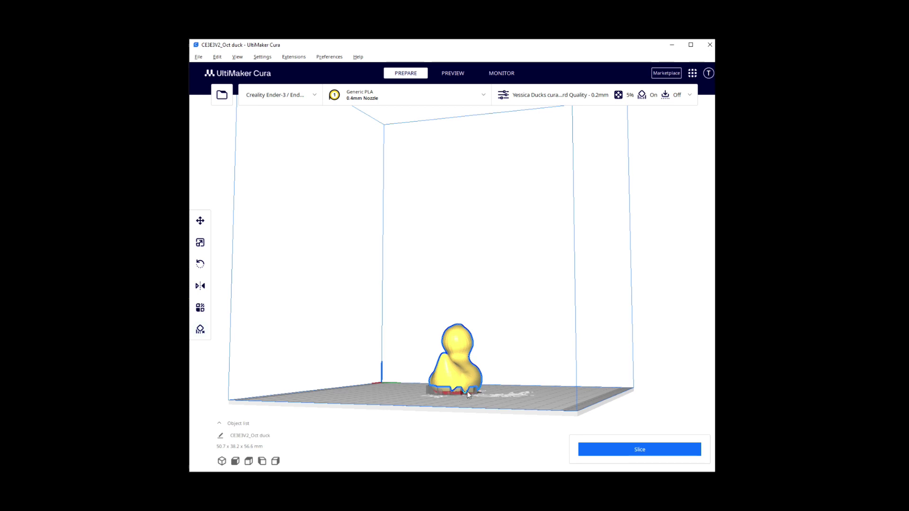
right_drag(485, 391, 396, 398)
click(453, 395)
click(452, 396)
click(457, 396)
click(467, 395)
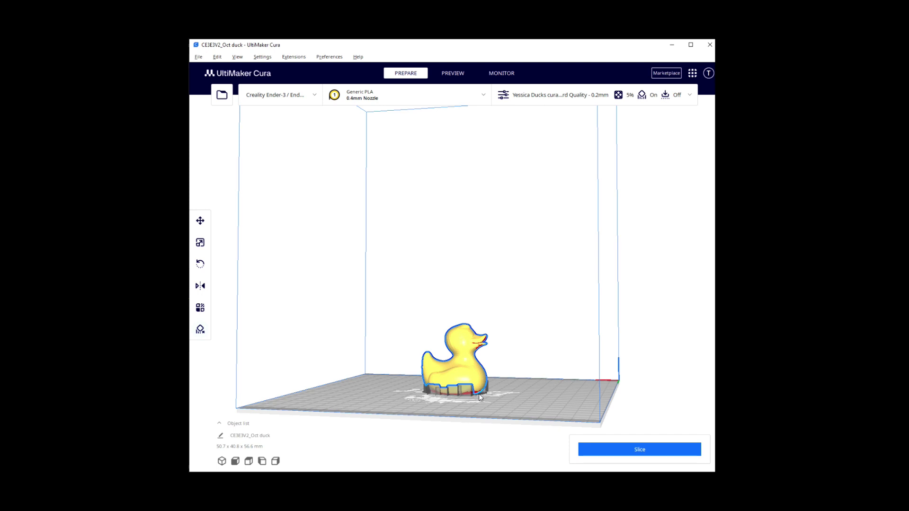
right_drag(508, 399, 438, 400)
click(468, 396)
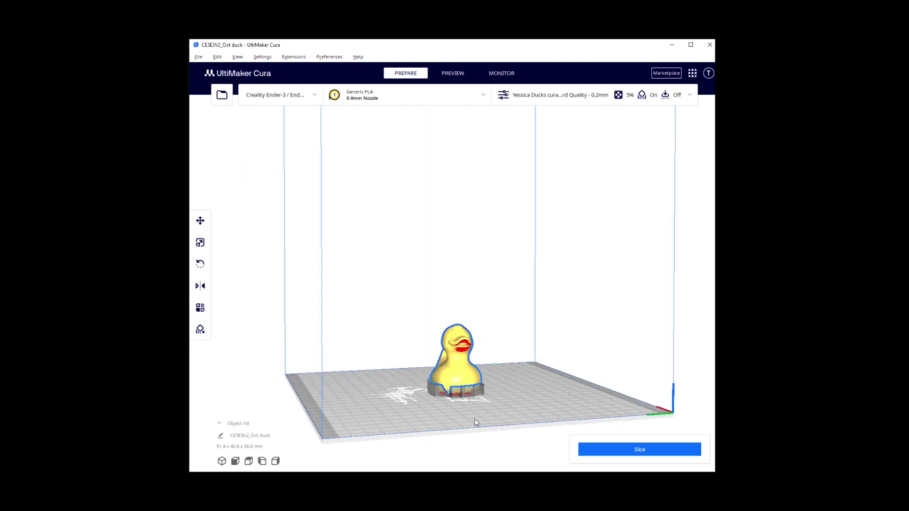
Slice the duck and preview its layers from underneath to check the engraved text on the base.
click(628, 454)
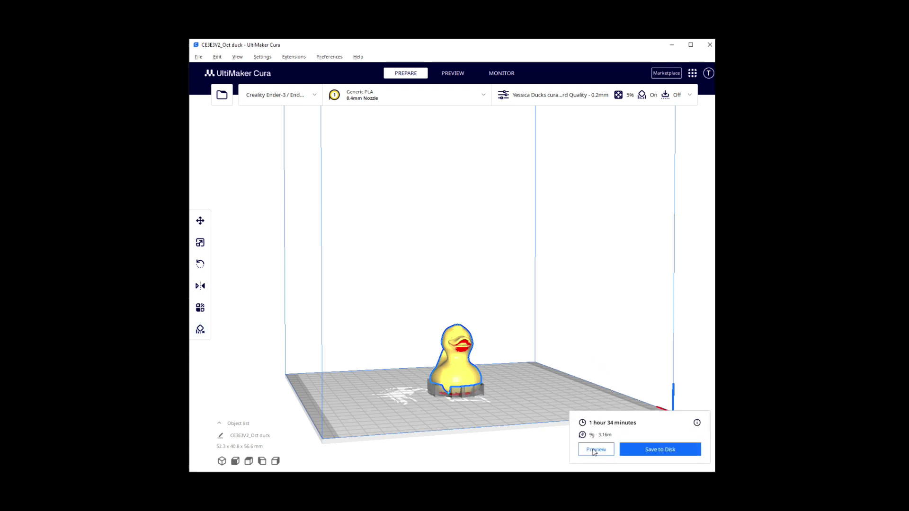
click(595, 450)
right_drag(511, 367, 493, 299)
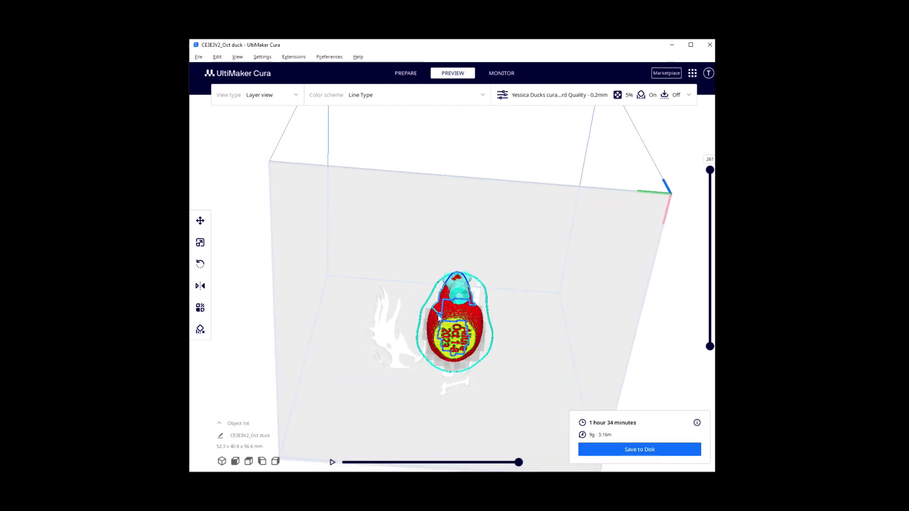
right_drag(520, 333, 427, 355)
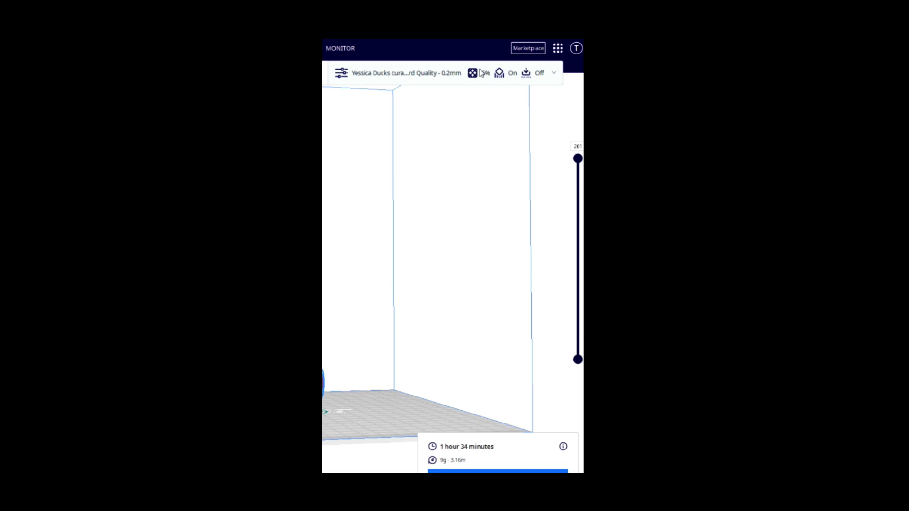
Open the print settings at the start of the list and set the setting visibility to All.
click(434, 77)
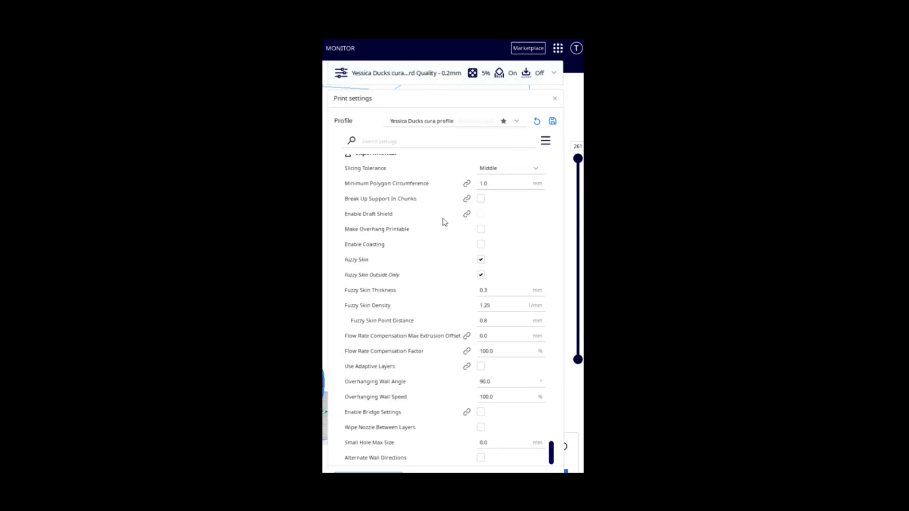
drag(562, 450, 570, 126)
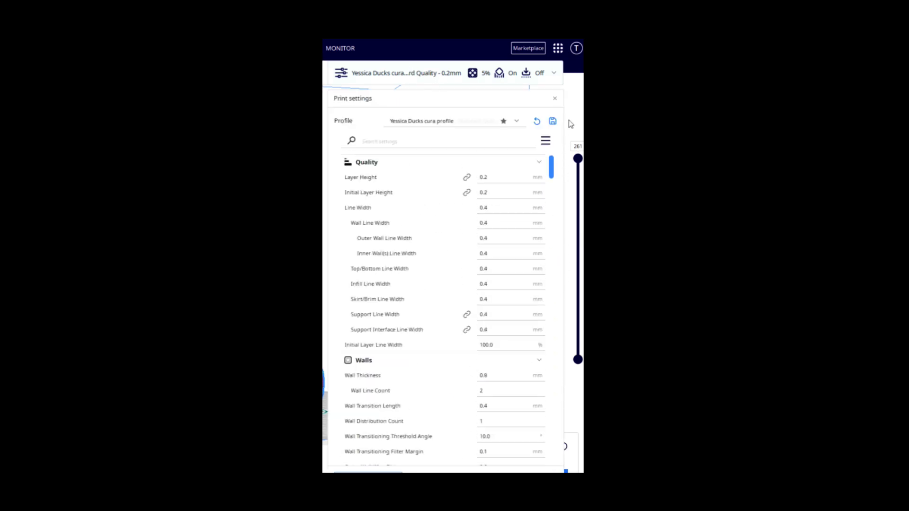
click(546, 143)
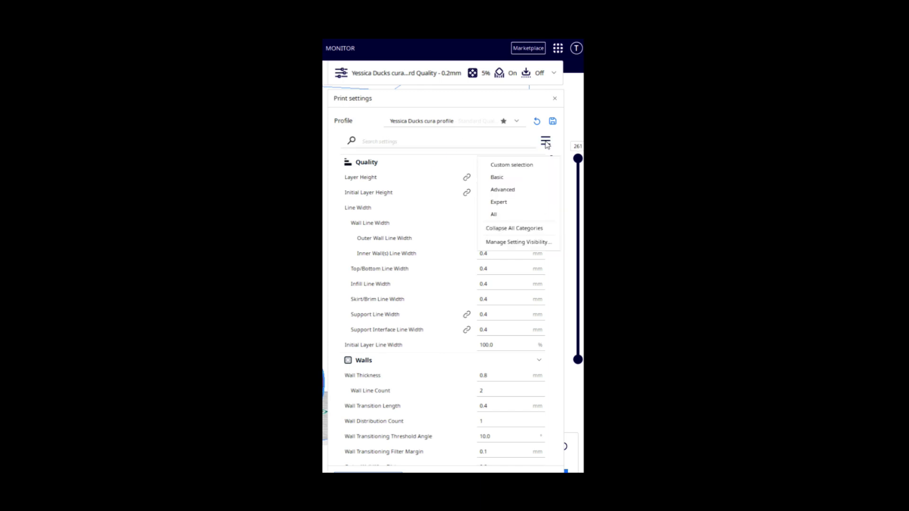
click(496, 217)
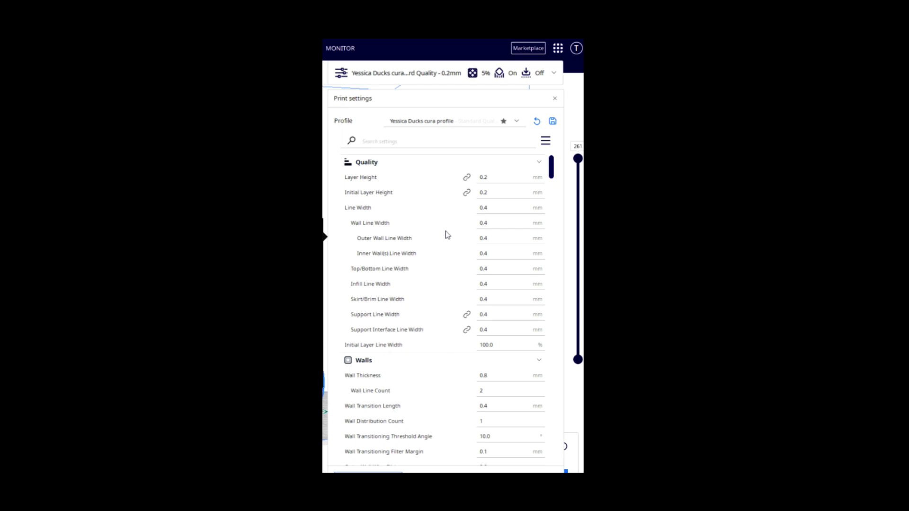
Review the wall, Z seam and top/bottom settings of the duck profile, including the layer counts and ironing options.
scroll(447, 235, down, 6)
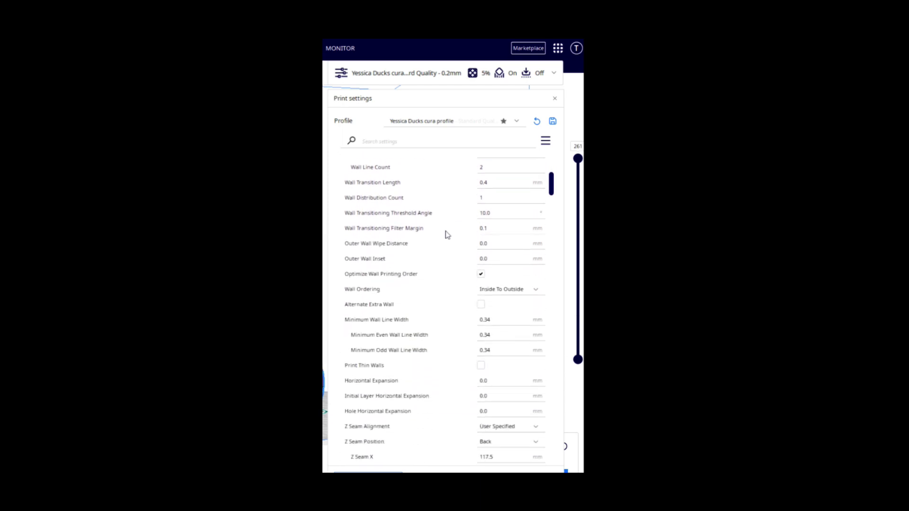
scroll(447, 234, up, 2)
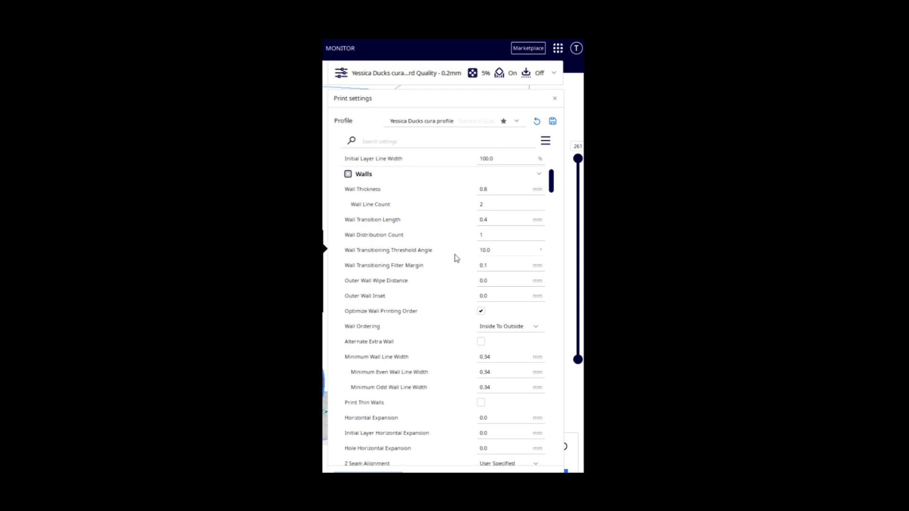
scroll(456, 258, down, 6)
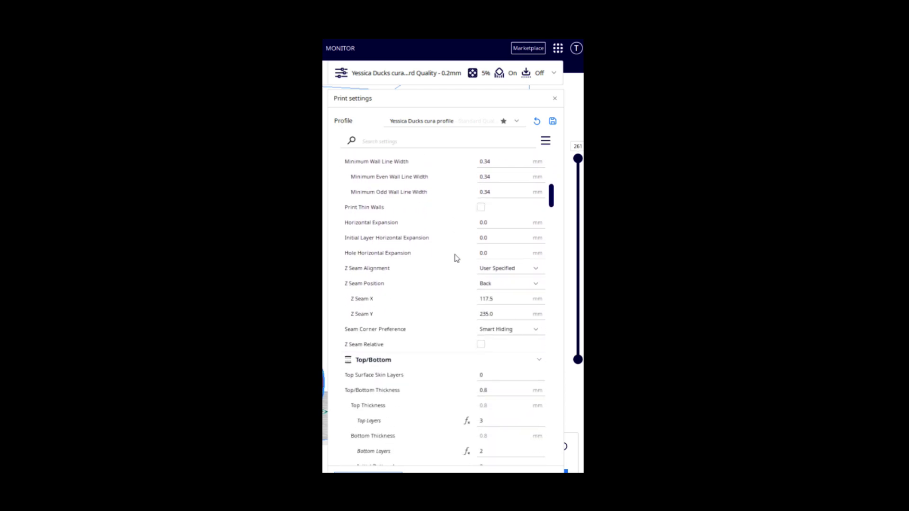
scroll(457, 258, down, 1)
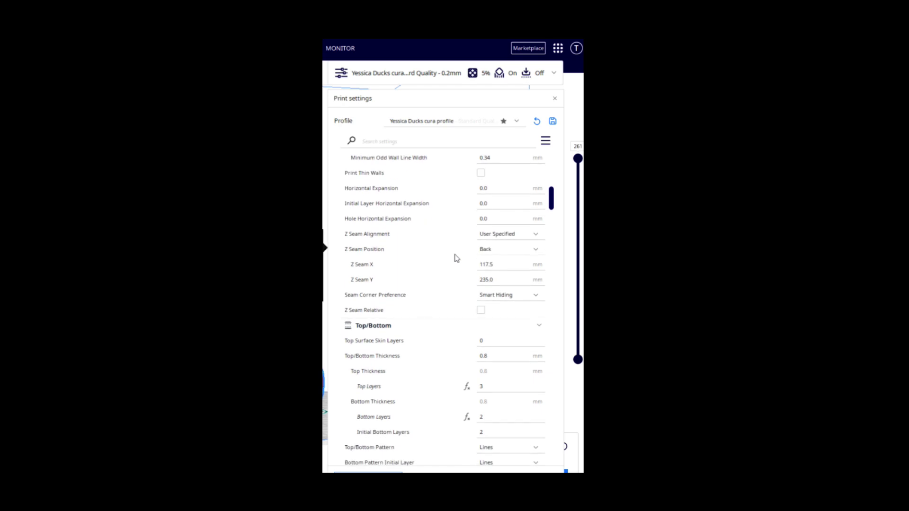
scroll(457, 258, down, 4)
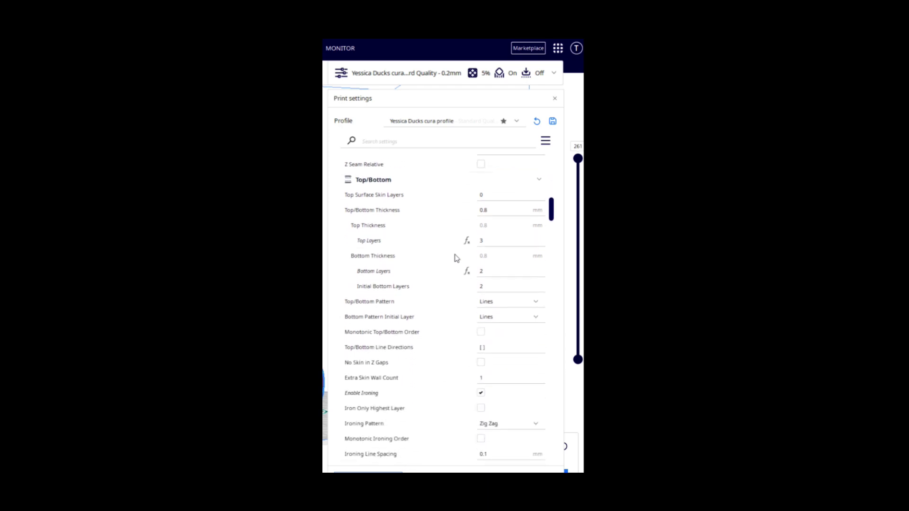
scroll(456, 258, down, 2)
scroll(456, 258, up, 1)
scroll(457, 258, up, 1)
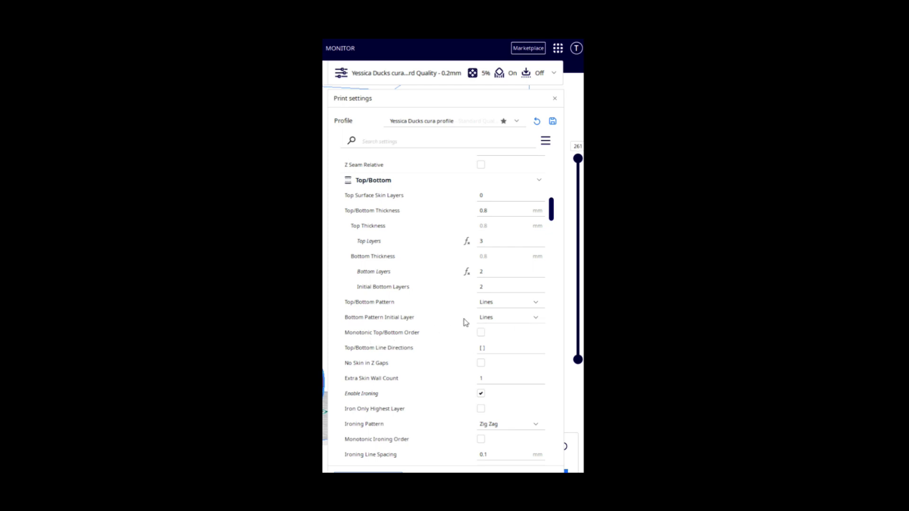
scroll(470, 288, down, 1)
scroll(470, 290, down, 9)
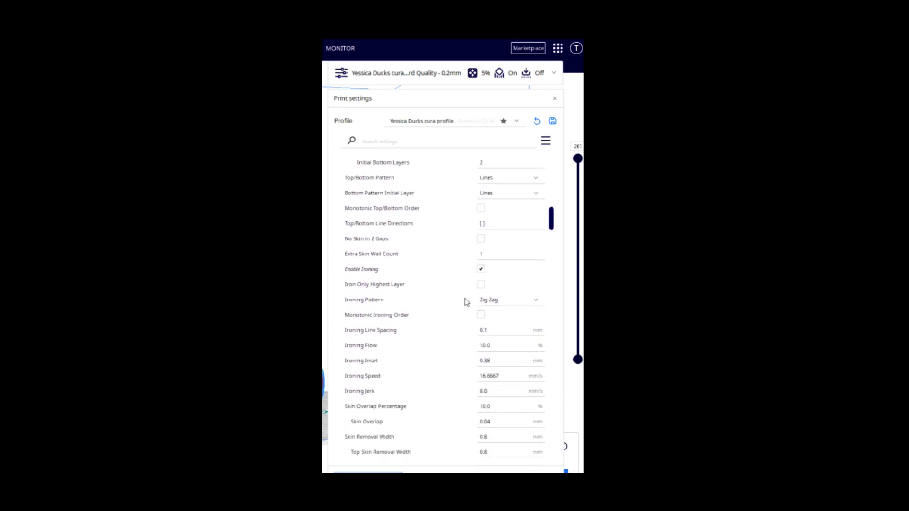
scroll(467, 302, down, 2)
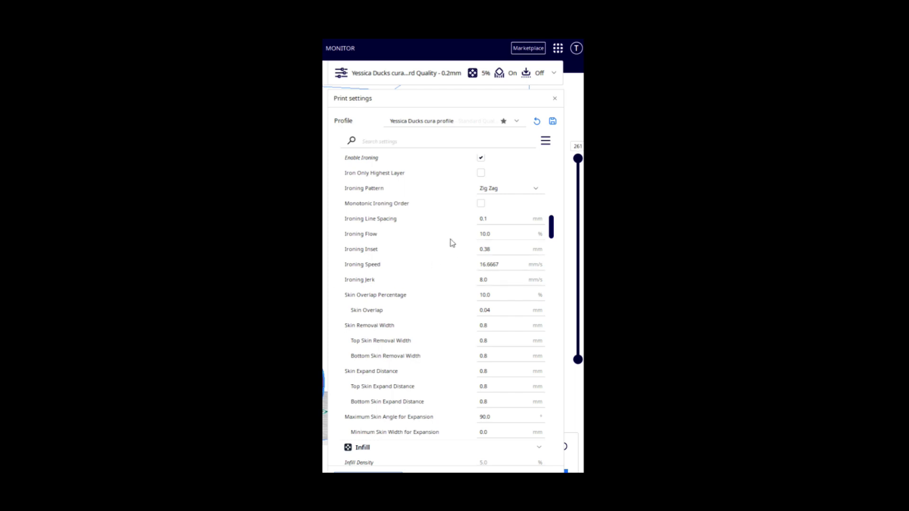
Review the infill settings and the material's printing and build plate temperatures.
scroll(449, 242, down, 3)
scroll(448, 246, down, 12)
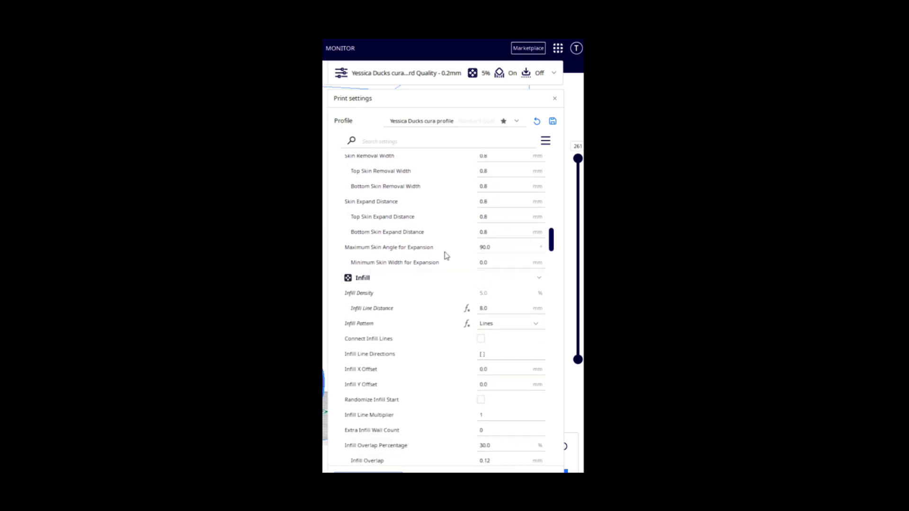
scroll(447, 256, down, 1)
scroll(446, 256, up, 1)
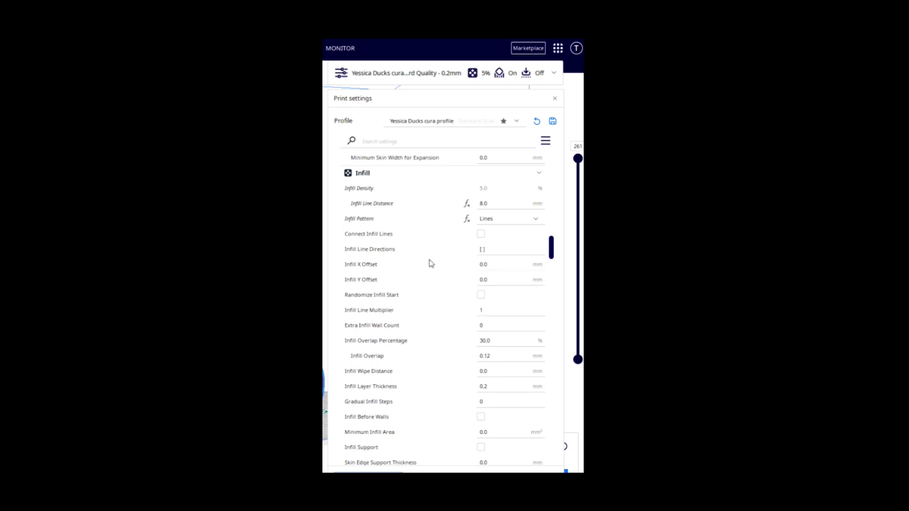
scroll(433, 264, down, 1)
scroll(434, 264, down, 6)
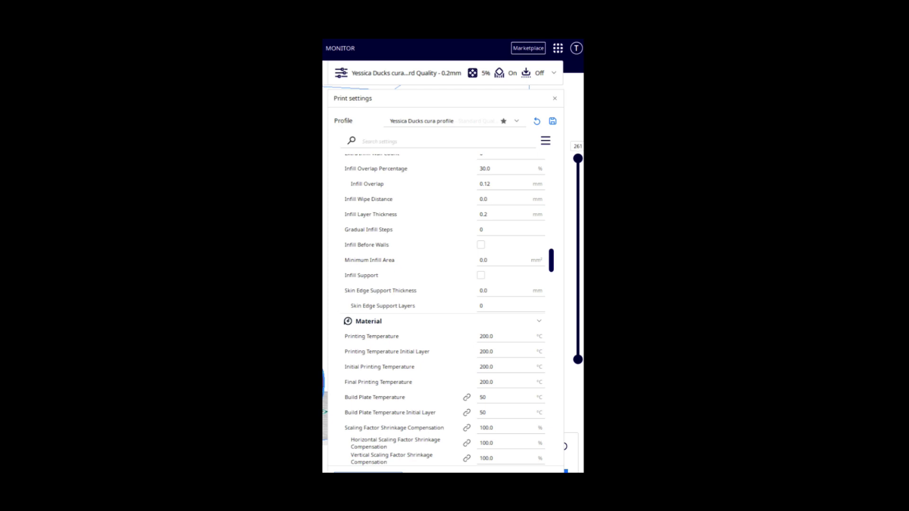
scroll(441, 353, down, 5)
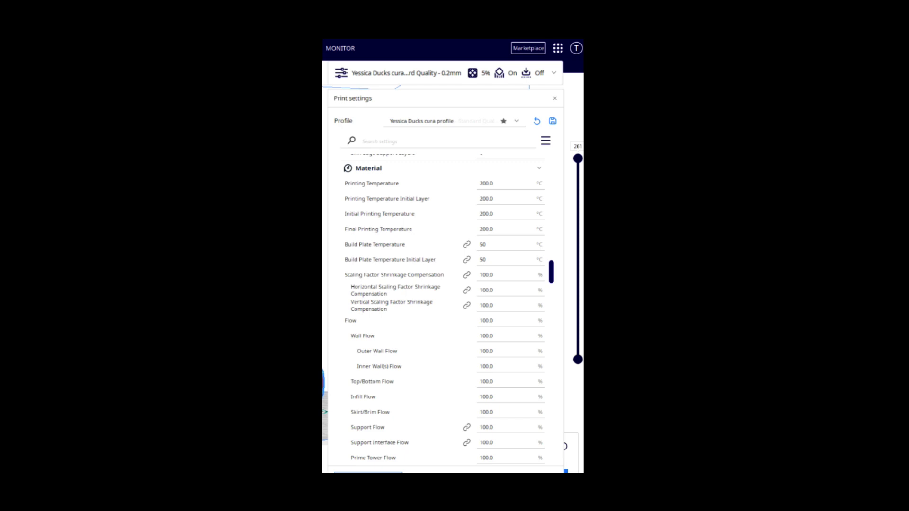
Check the material flow values, the print and travel speeds, and the jerk control settings.
scroll(455, 330, down, 2)
scroll(454, 330, down, 6)
scroll(455, 330, down, 5)
scroll(455, 330, down, 1)
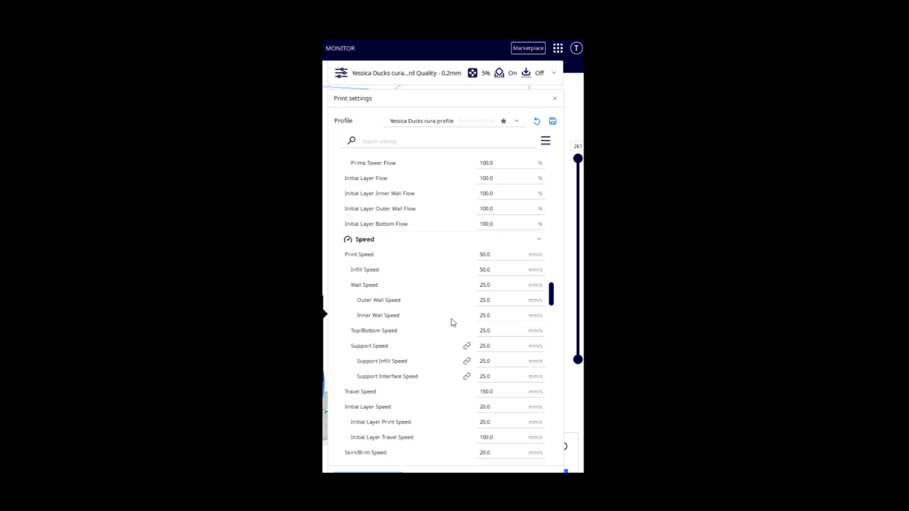
scroll(453, 322, down, 3)
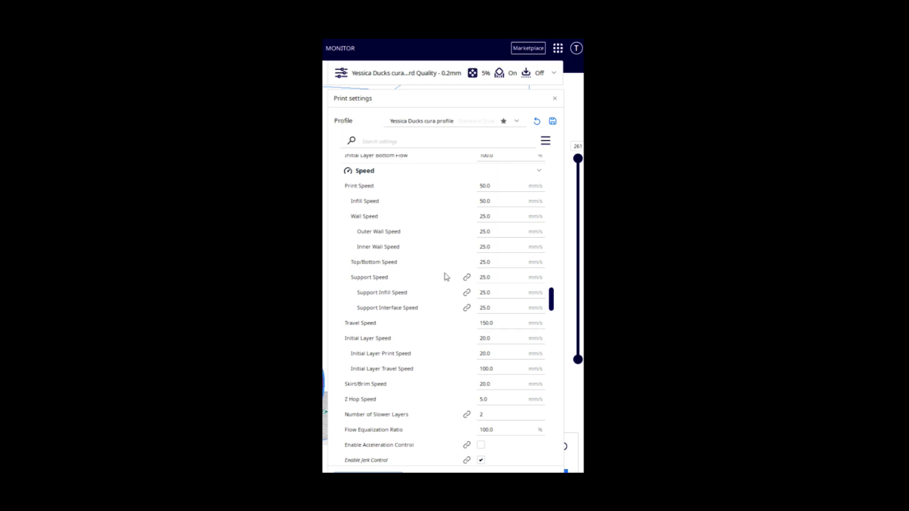
scroll(445, 274, down, 1)
scroll(446, 277, down, 8)
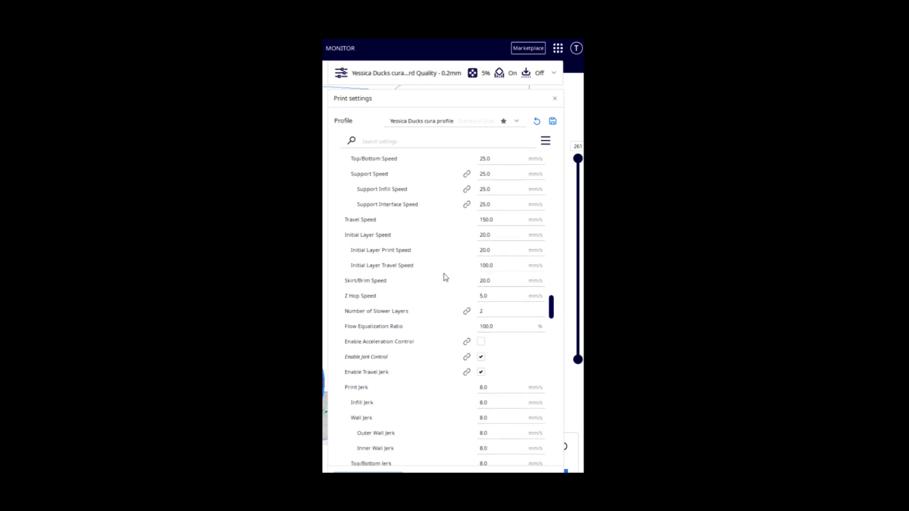
scroll(444, 282, down, 4)
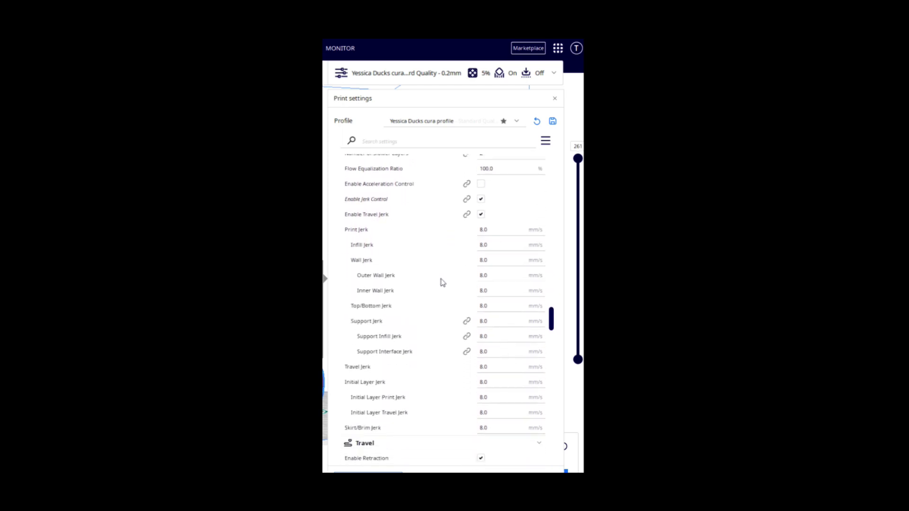
scroll(442, 283, up, 1)
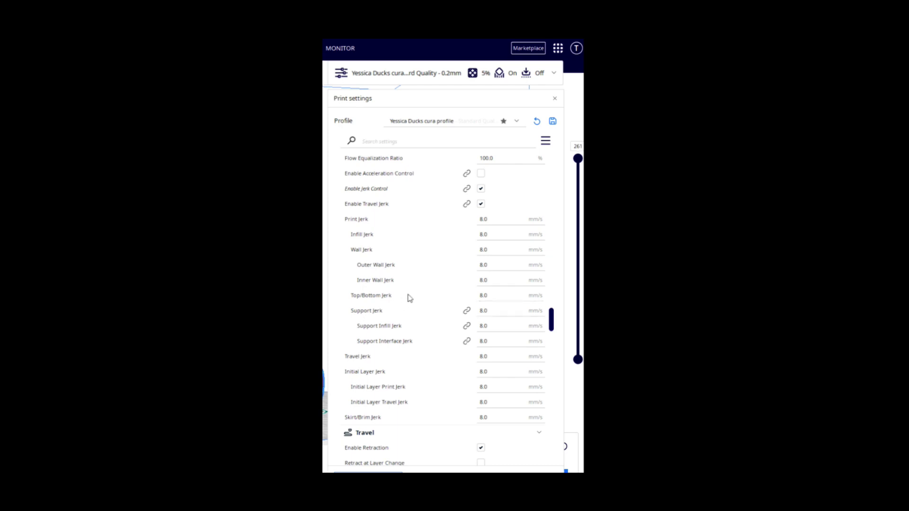
Examine the travel settings for retraction, combing and Z hop, along with the cooling fan settings.
scroll(424, 284, down, 5)
scroll(425, 285, down, 10)
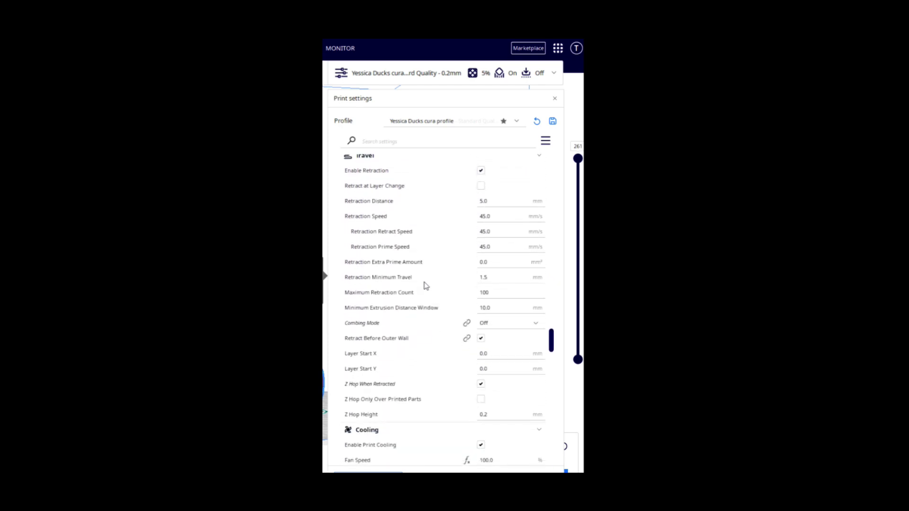
scroll(411, 236, up, 2)
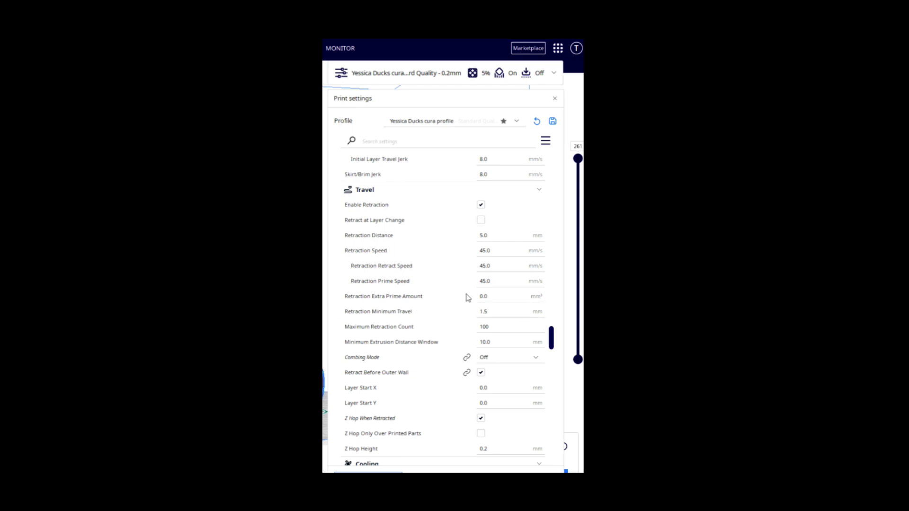
scroll(451, 284, down, 3)
scroll(452, 286, down, 10)
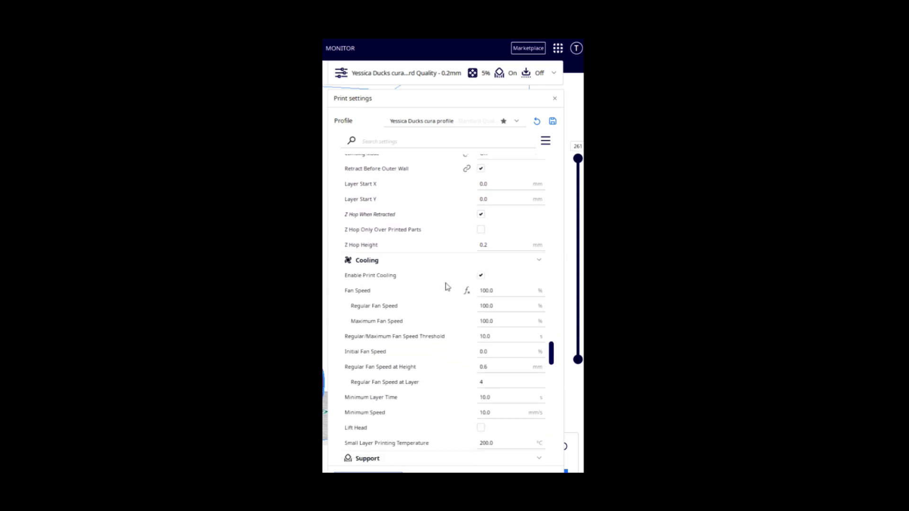
scroll(445, 288, down, 2)
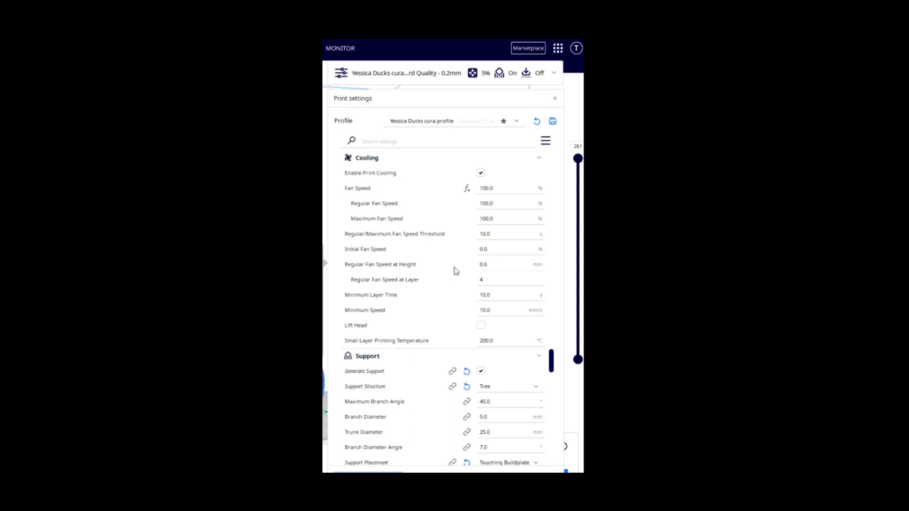
Examine the support settings, including structure, placement, branch density, overhang angle and support distances.
scroll(454, 271, down, 1)
scroll(452, 272, down, 5)
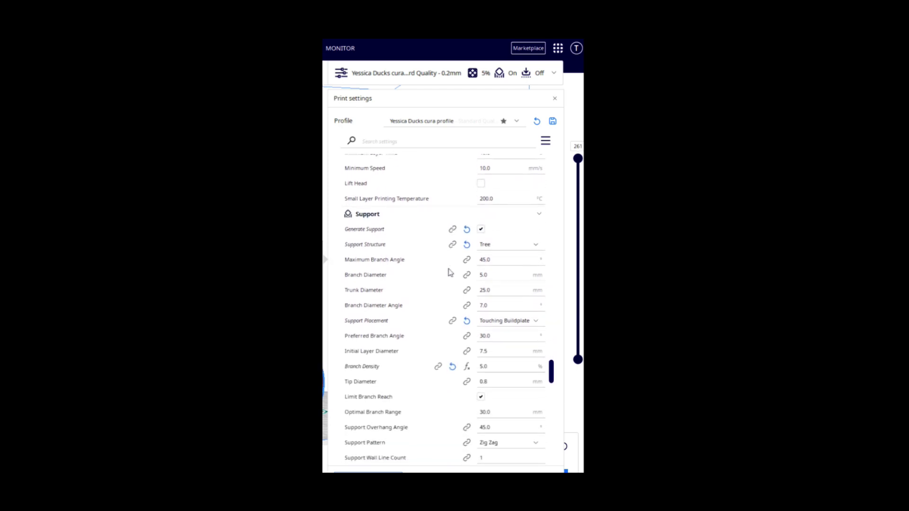
scroll(449, 275, up, 1)
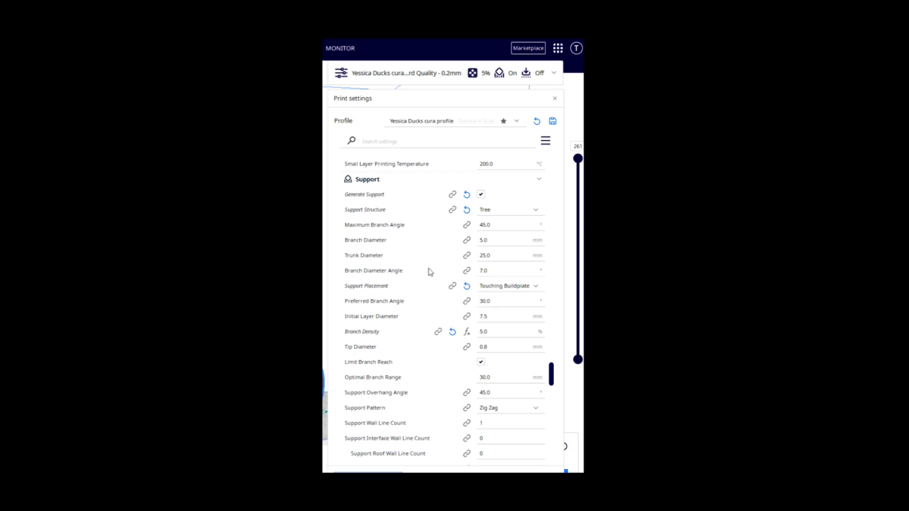
scroll(429, 271, down, 1)
scroll(429, 271, down, 5)
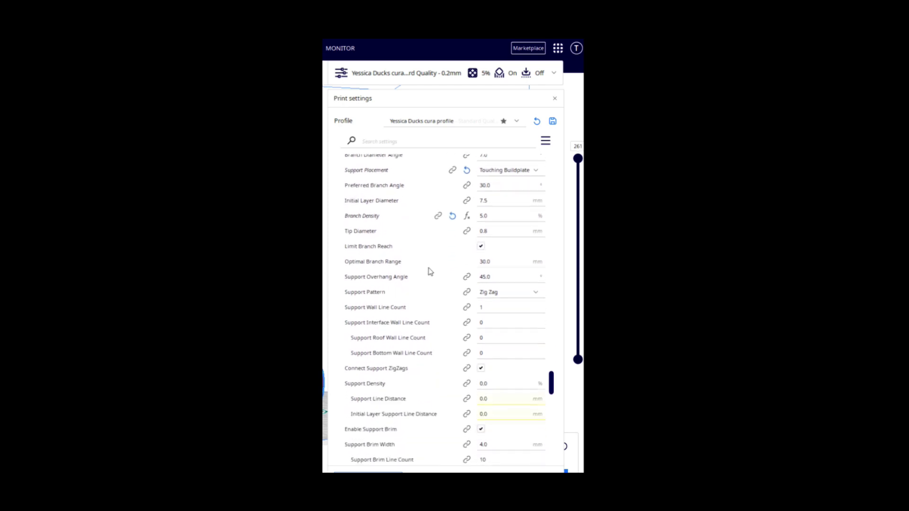
scroll(429, 271, down, 3)
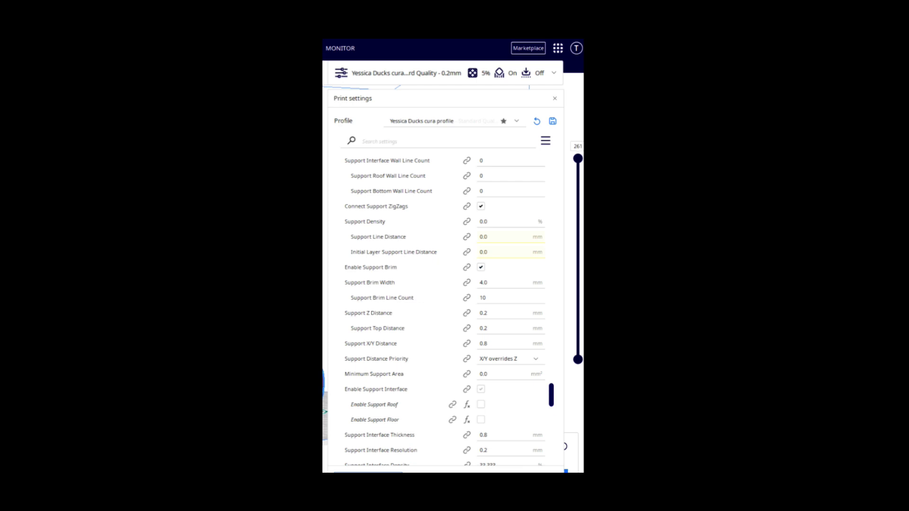
Review the build plate adhesion, mesh fixes, special modes and experimental settings, including the fuzzy skin options.
scroll(440, 287, down, 2)
scroll(440, 287, down, 3)
scroll(439, 288, down, 5)
scroll(439, 287, down, 3)
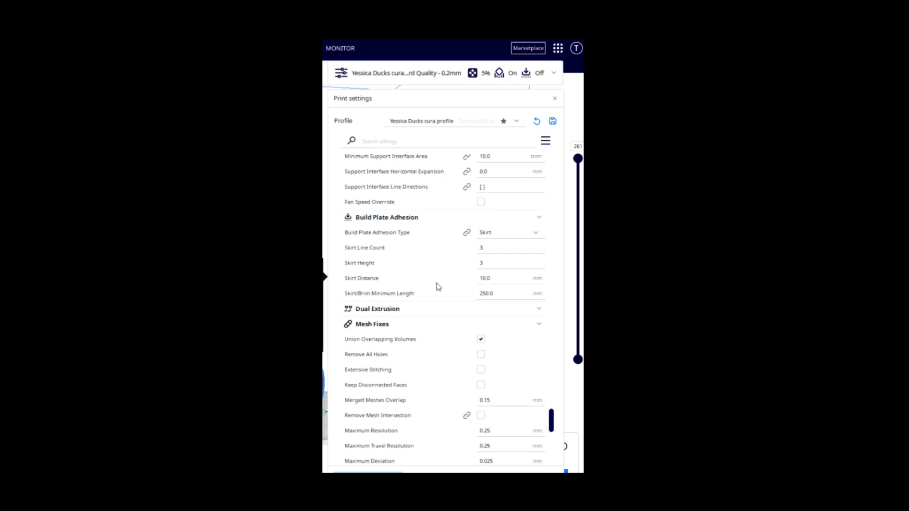
scroll(438, 287, up, 1)
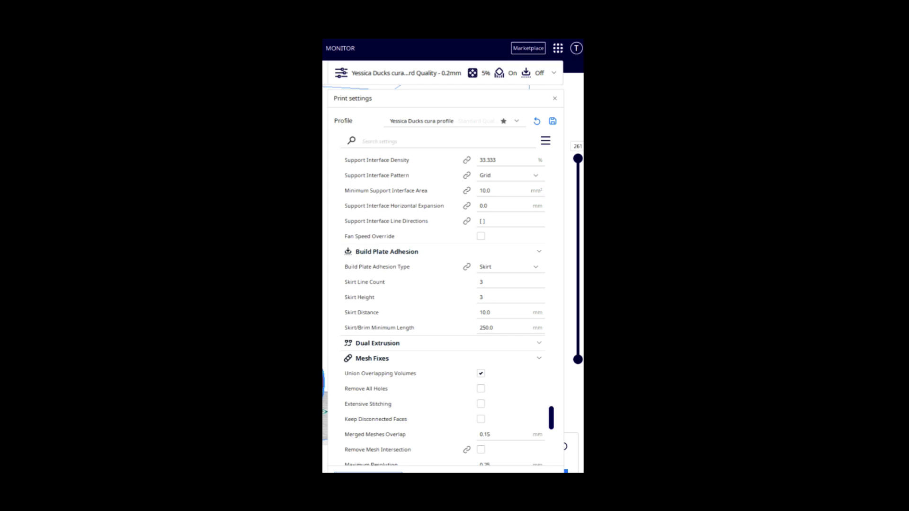
scroll(448, 279, down, 2)
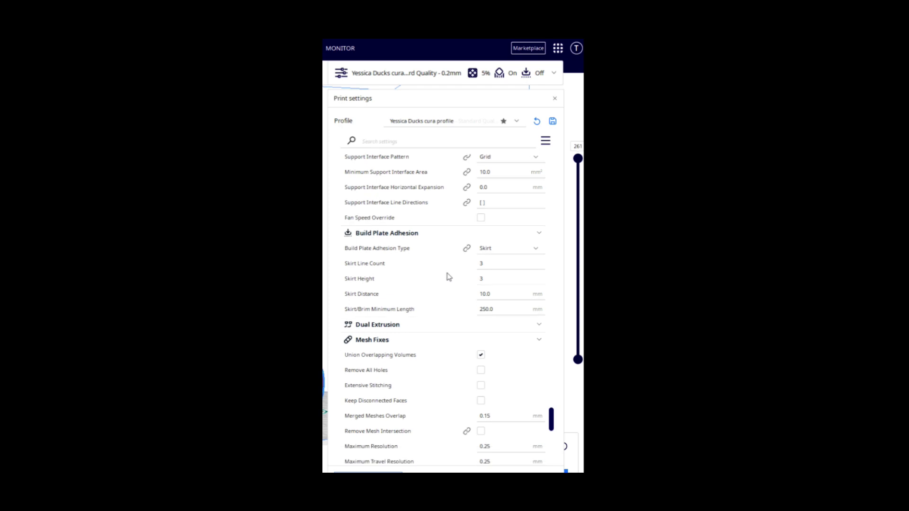
scroll(446, 278, down, 2)
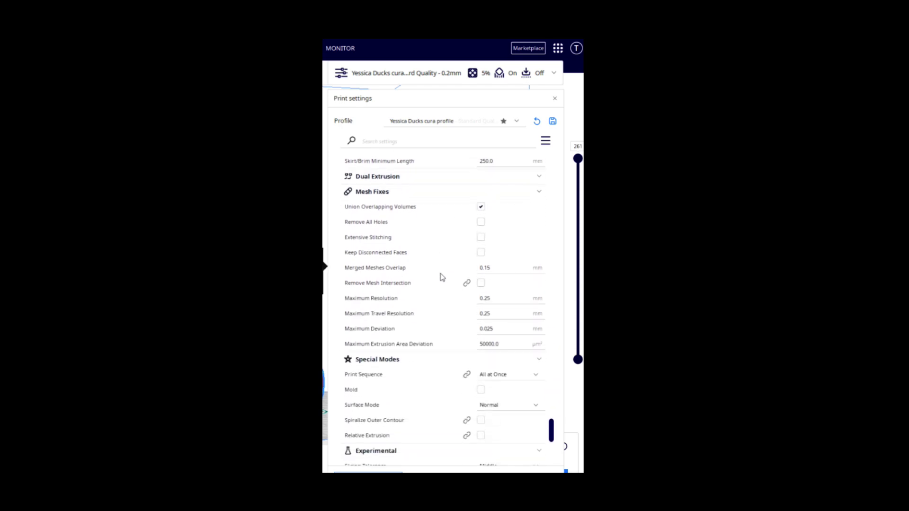
scroll(442, 278, down, 1)
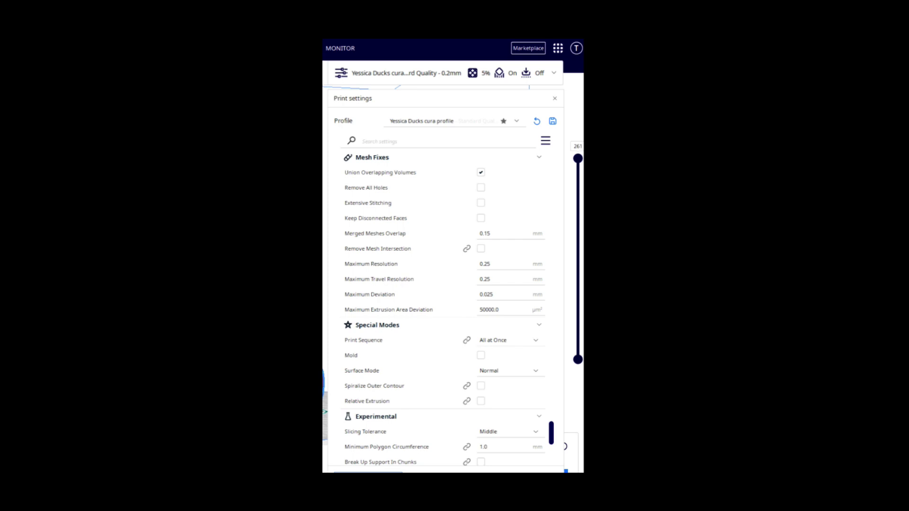
scroll(426, 290, down, 3)
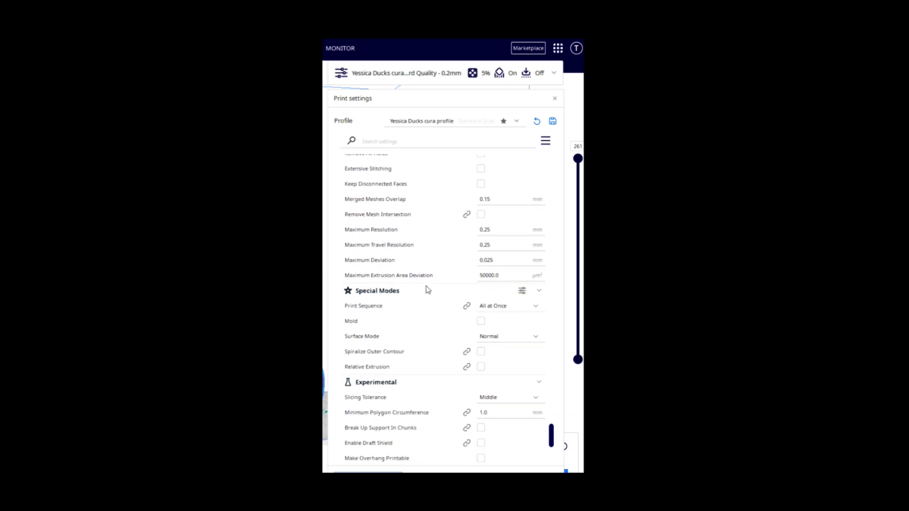
scroll(425, 292, down, 5)
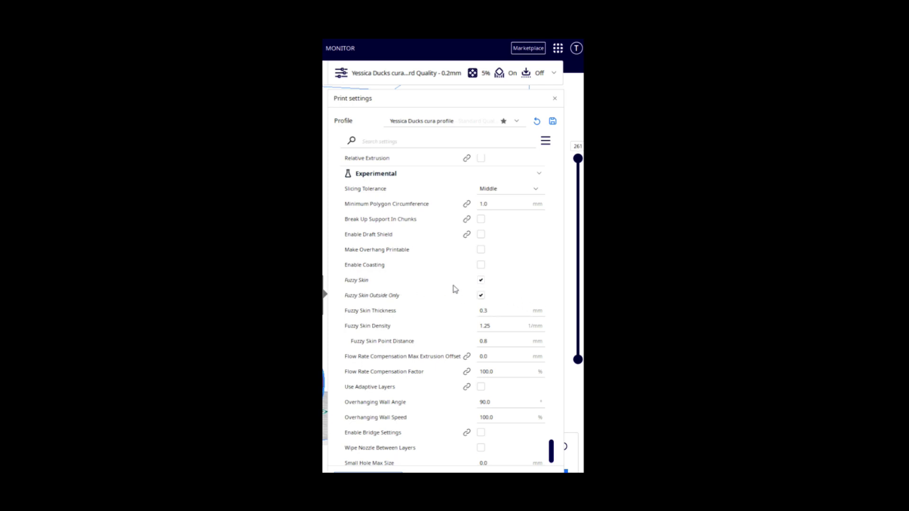
scroll(447, 292, down, 1)
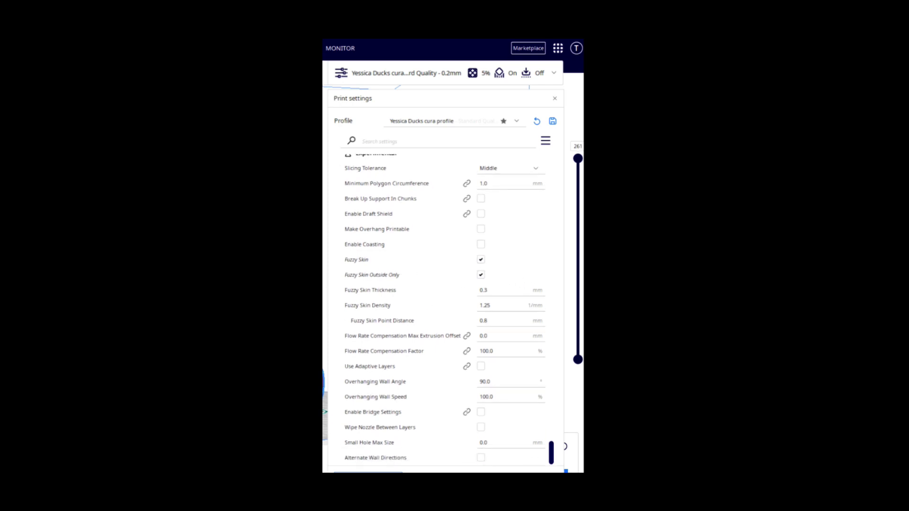